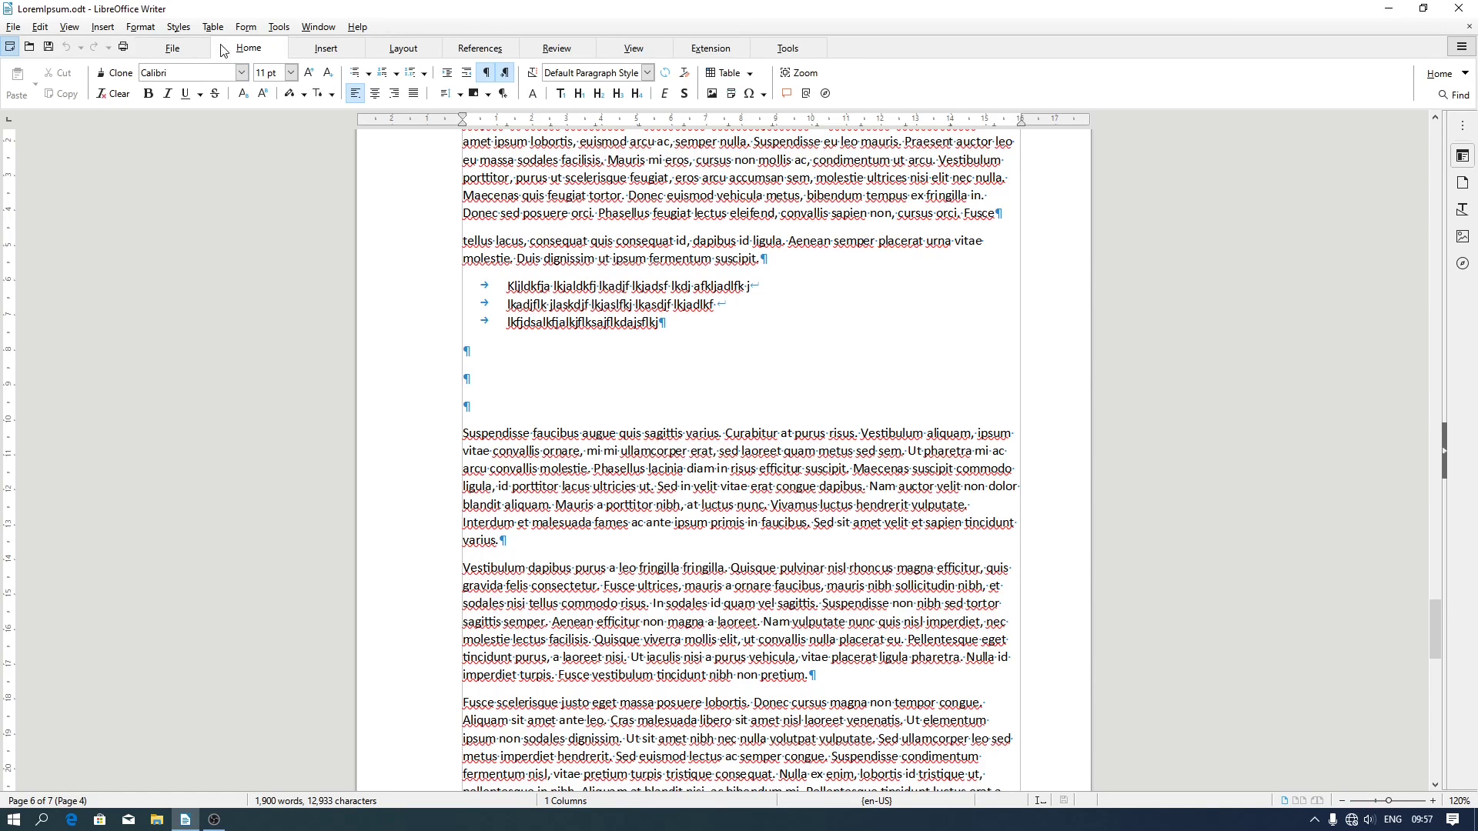
Review the tab stop settings in the empty line's paragraph formatting
{"action": "left_click", "coordinate": [141, 27]}
{"action": "left_click", "coordinate": [187, 189]}
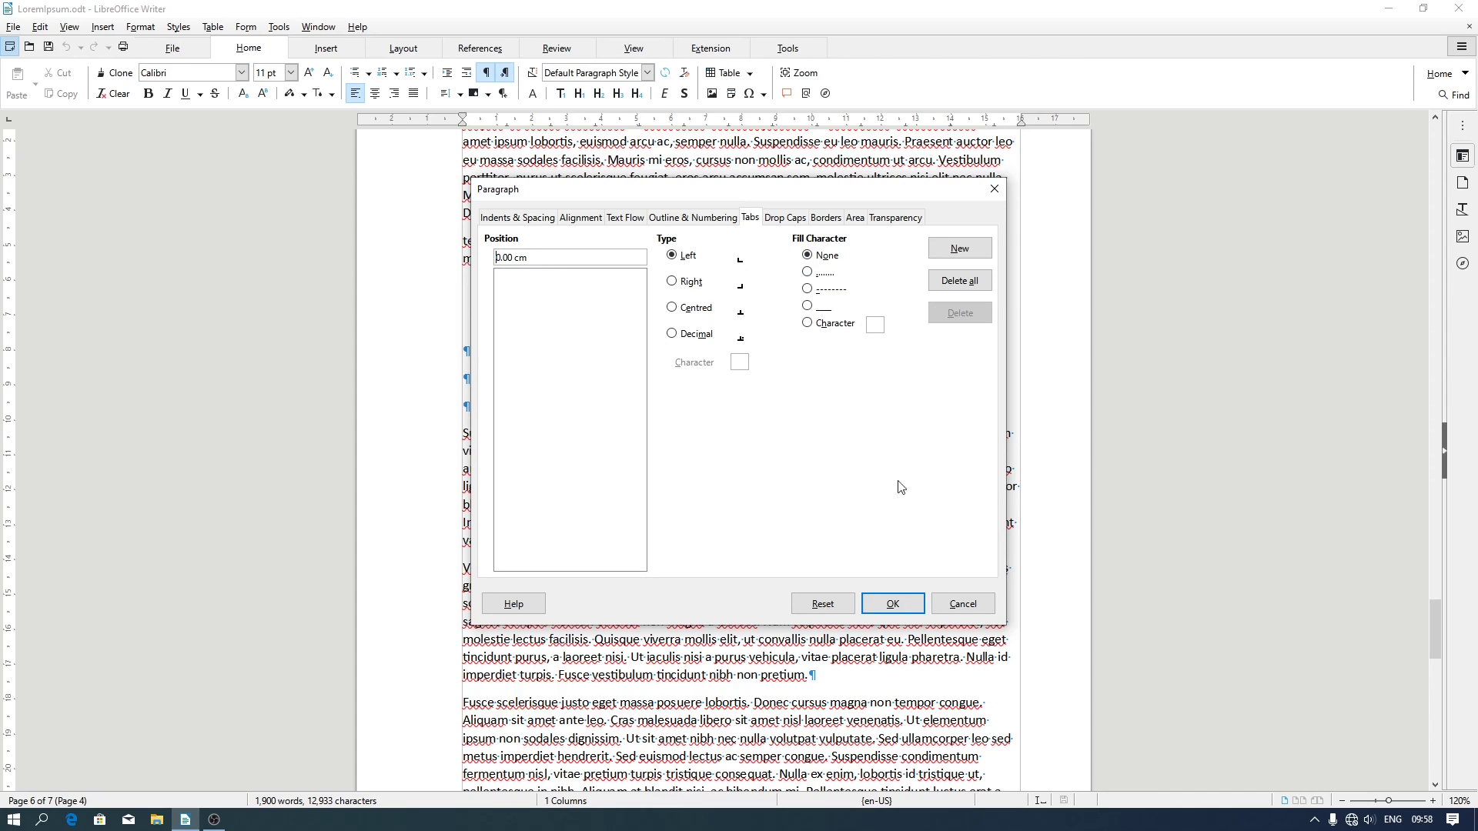
{"action": "left_click", "coordinate": [893, 603]}
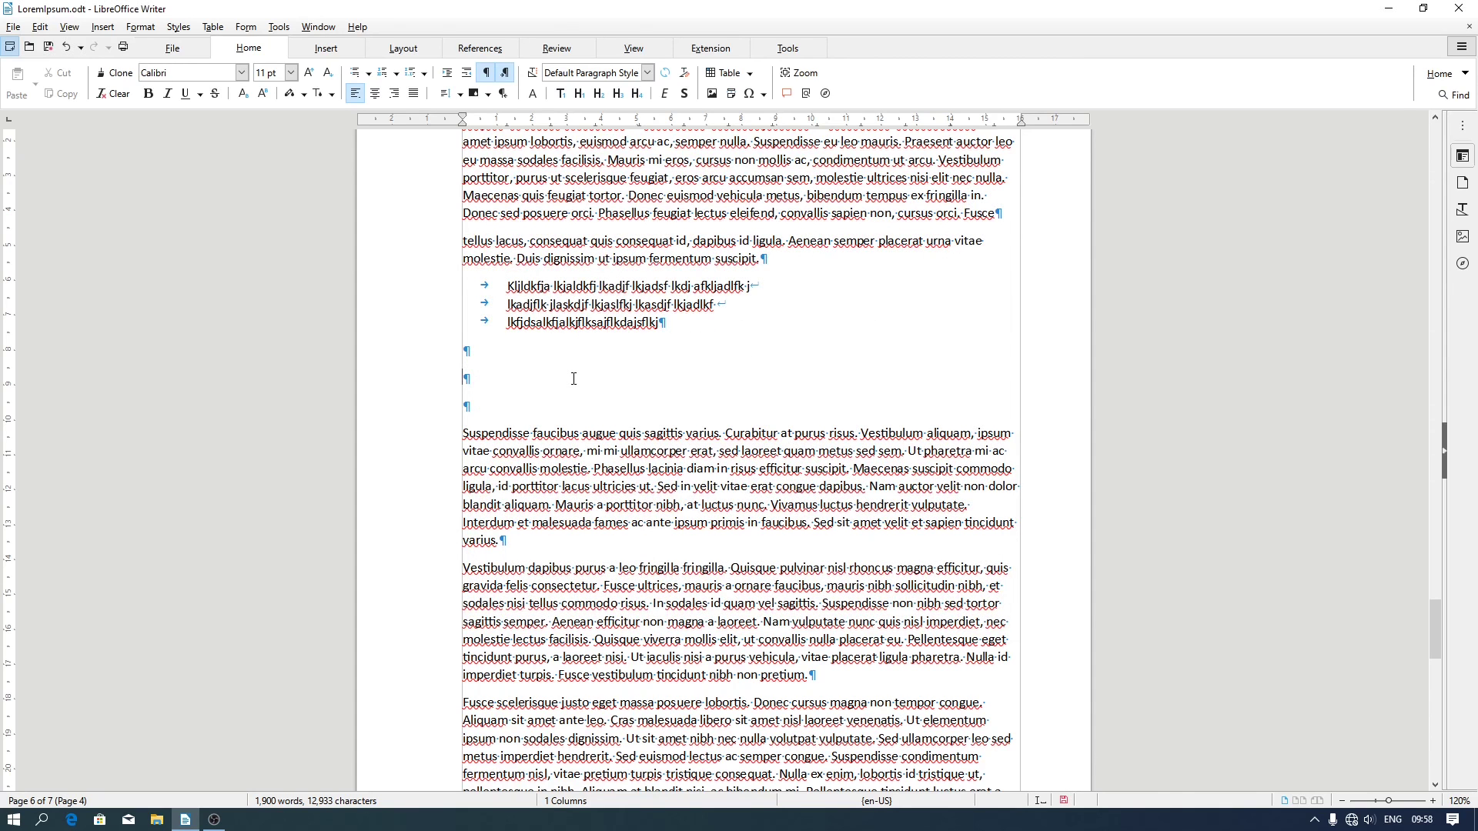
Try indenting the middle empty paragraph with three tabs before the sample text "lkjadlfk jlkadsjf lkjadsf", and clear the line again
{"action": "key", "text": "Tab"}
{"action": "key", "text": "Tab"}
{"action": "key", "text": "Tab"}
{"action": "type", "text": "lkjadlfk jlkadsjf lkjadsf"}
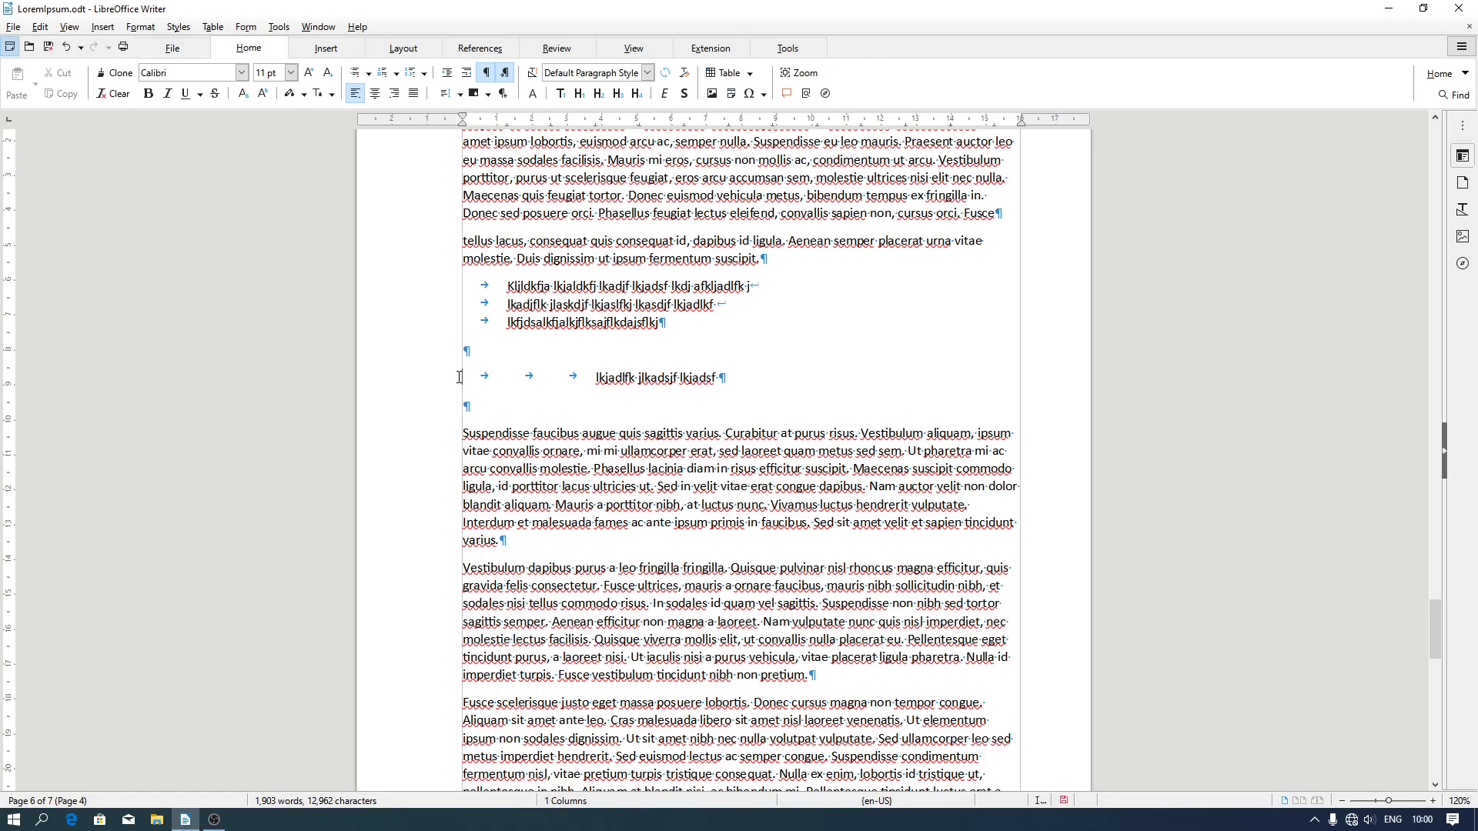
{"action": "left_click_drag", "start_coordinate": [460, 377], "coordinate": [727, 367]}
{"action": "key", "text": "Delete"}
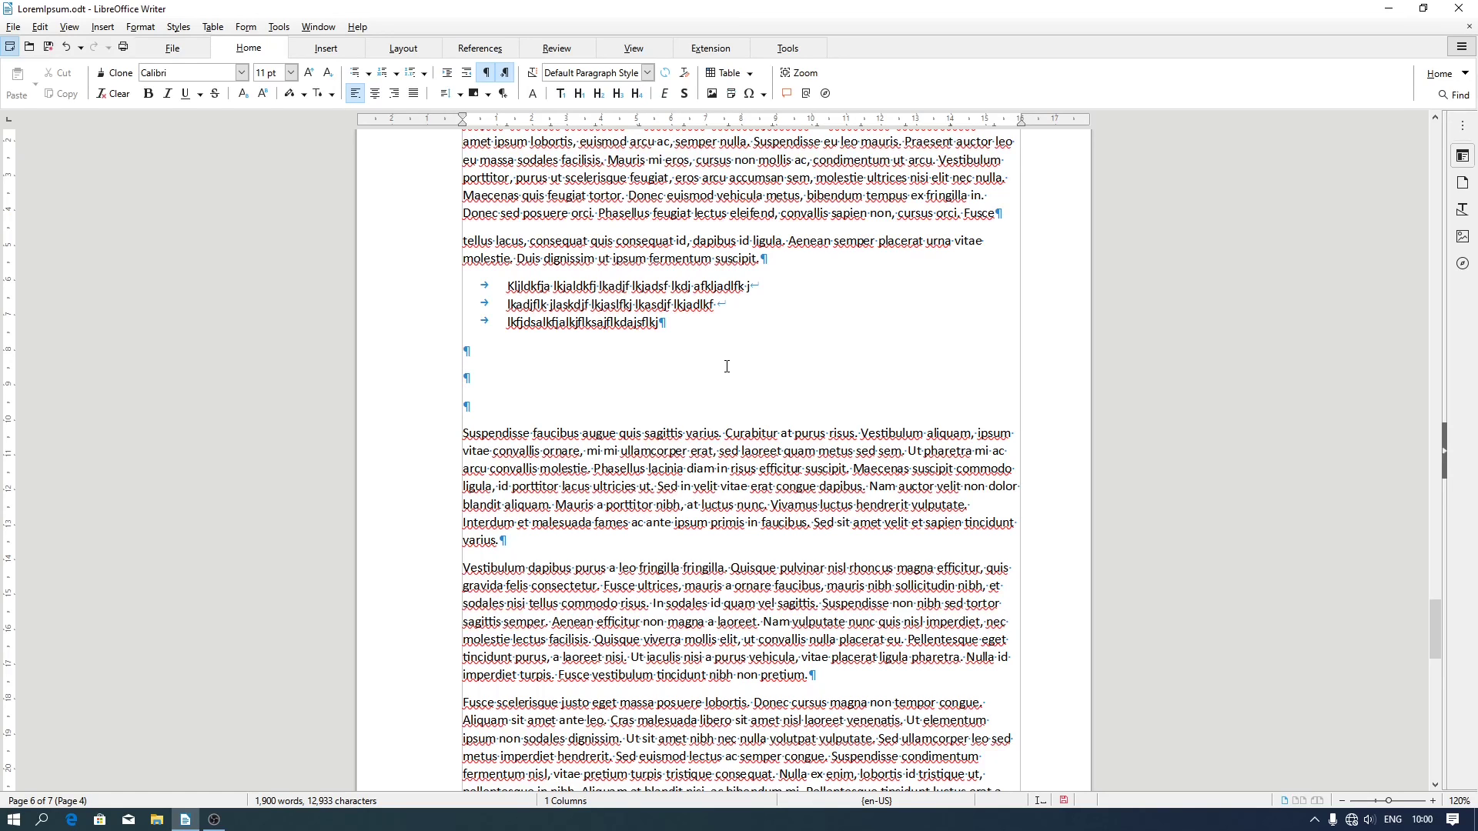
Enter the labels "Nama" and "No. Absen" on separate lines, each padded with spaces before a colon
{"action": "type", "text": "Nama"}
{"action": "type", "text": ":"}
{"action": "key", "text": "Return"}
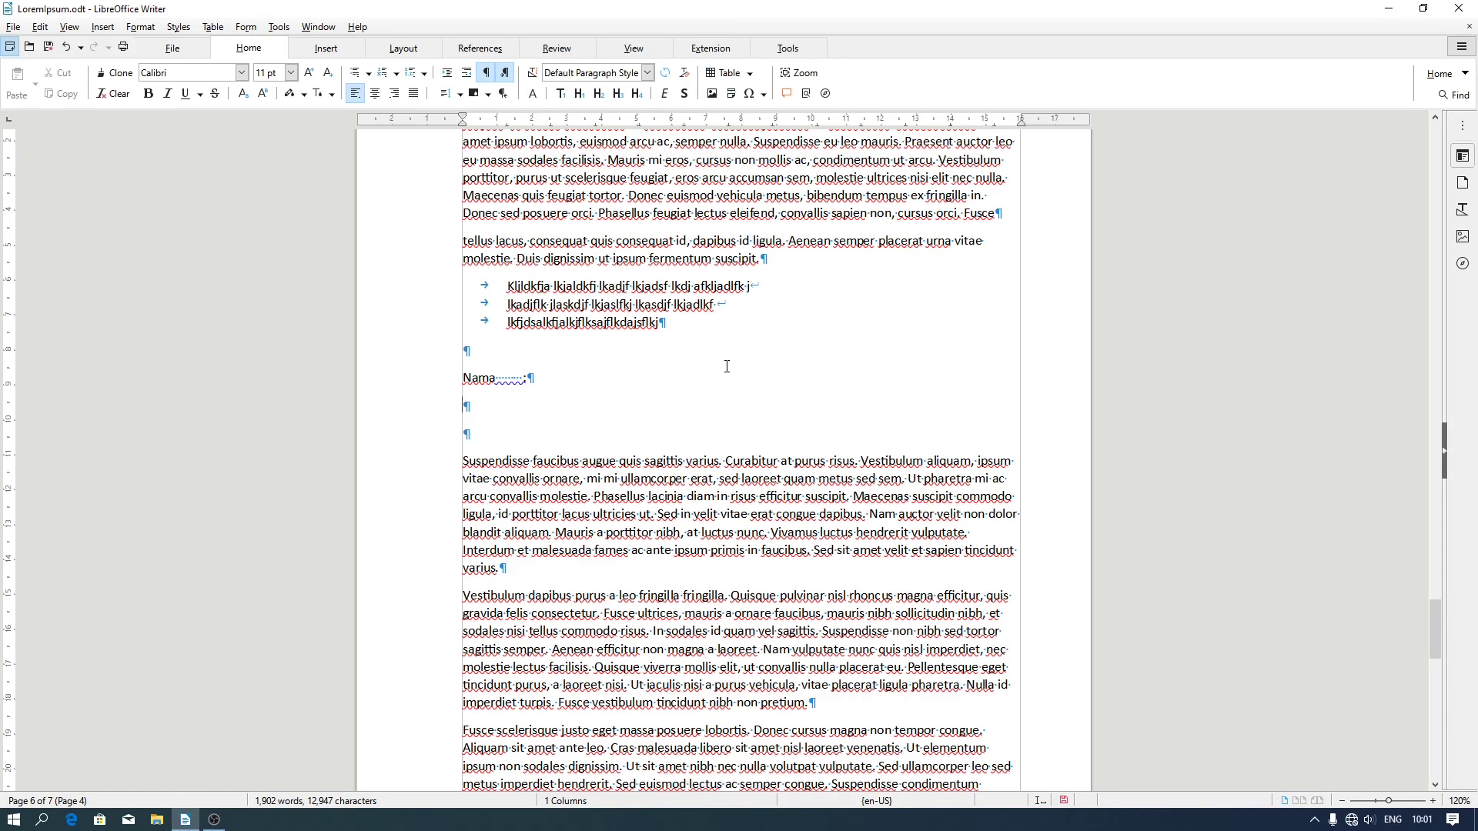
{"action": "type", "text": "No. Absen    :"}
Hide the formatting marks and add a "Kelas" line below No. Absen, padded with spaces before its colon
{"action": "left_click", "coordinate": [486, 73]}
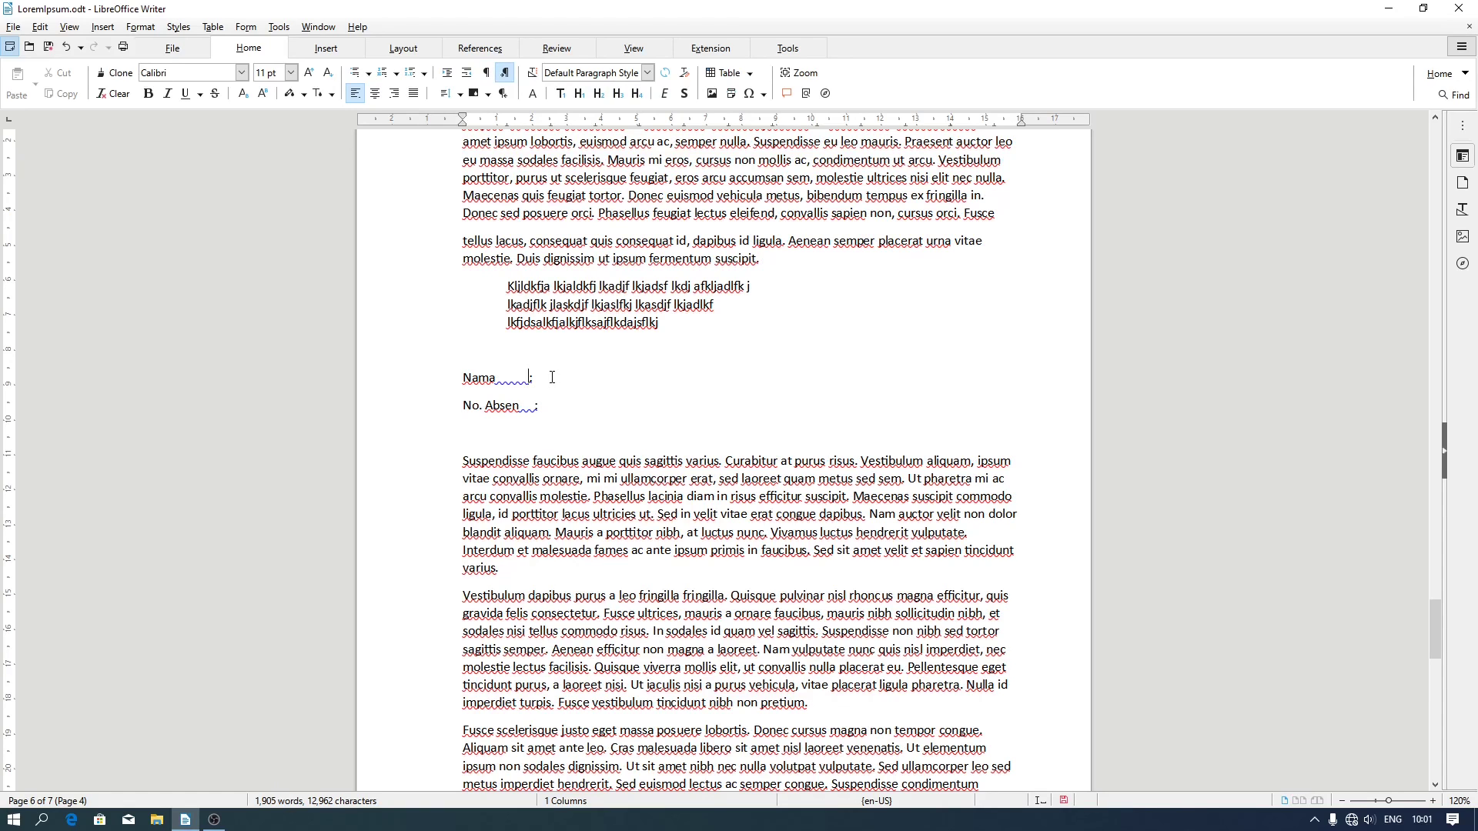
{"action": "key", "text": "End"}
{"action": "key", "text": "Return"}
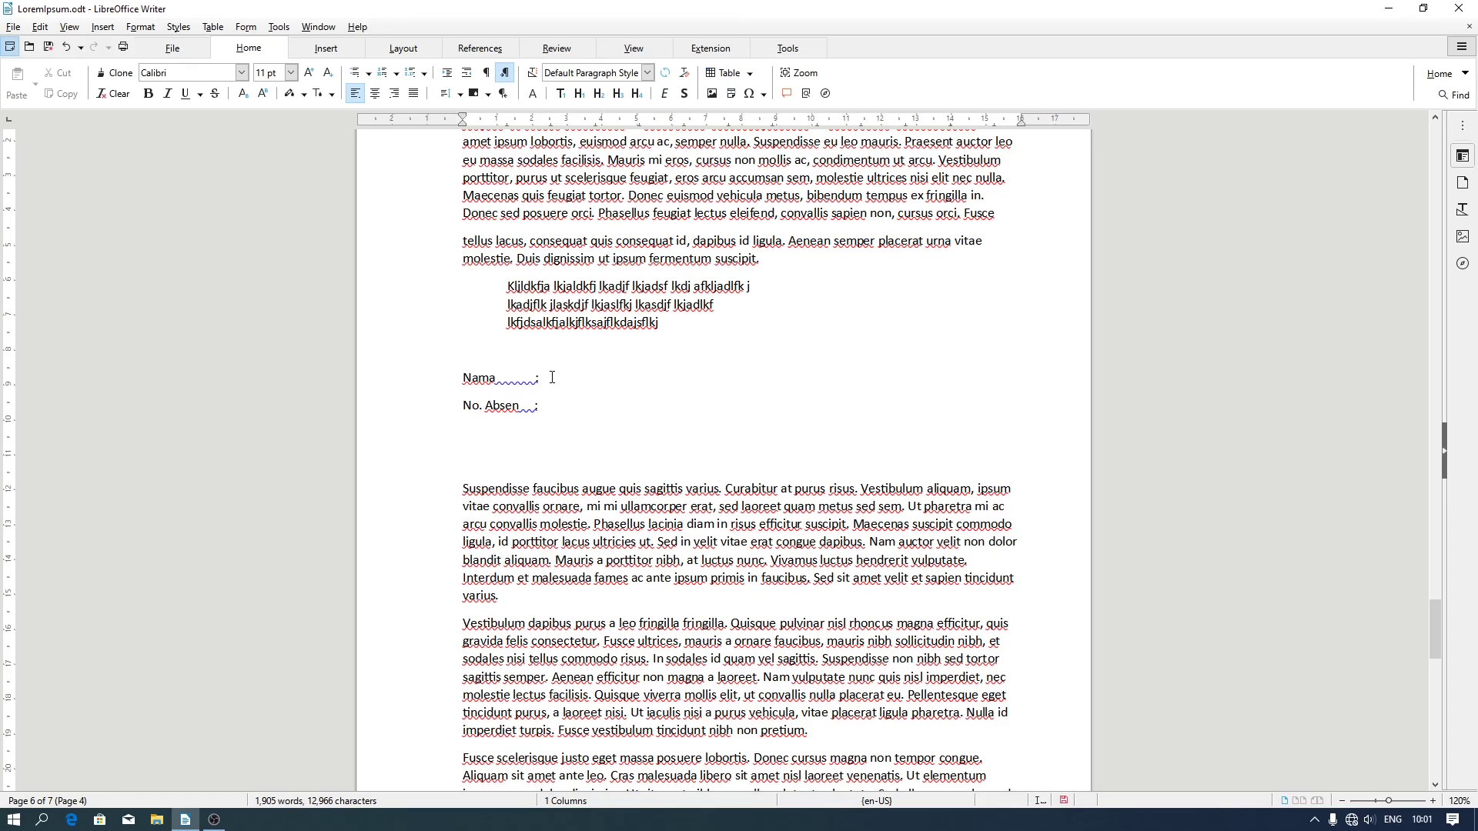
{"action": "type", "text": "Kelas   :"}
{"action": "scroll", "coordinate": [554, 377], "scroll_direction": "up", "scroll_amount": 3}
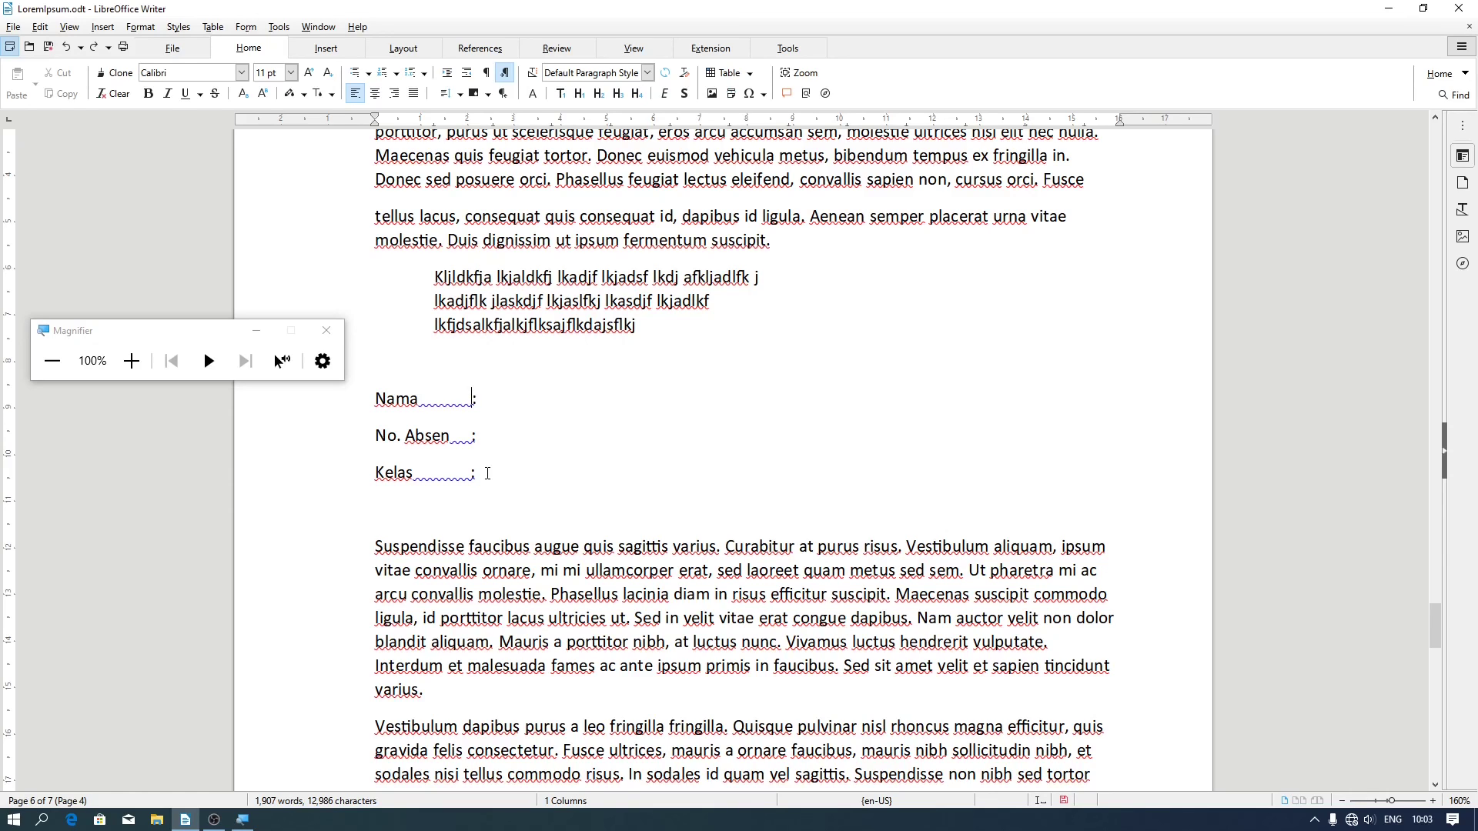
Replace the spaces between "Nama" and its colon with two tabs
{"action": "key", "text": "shift+Left"}
{"action": "key", "text": "shift+Left"}
{"action": "key", "text": "shift+Left"}
{"action": "key", "text": "shift+Left"}
{"action": "key", "text": "shift+Left"}
{"action": "key", "text": "shift+Left"}
{"action": "key", "text": "shift+Left"}
{"action": "key", "text": "shift+Left"}
{"action": "key", "text": "shift+Left"}
{"action": "key", "text": "shift+Left"}
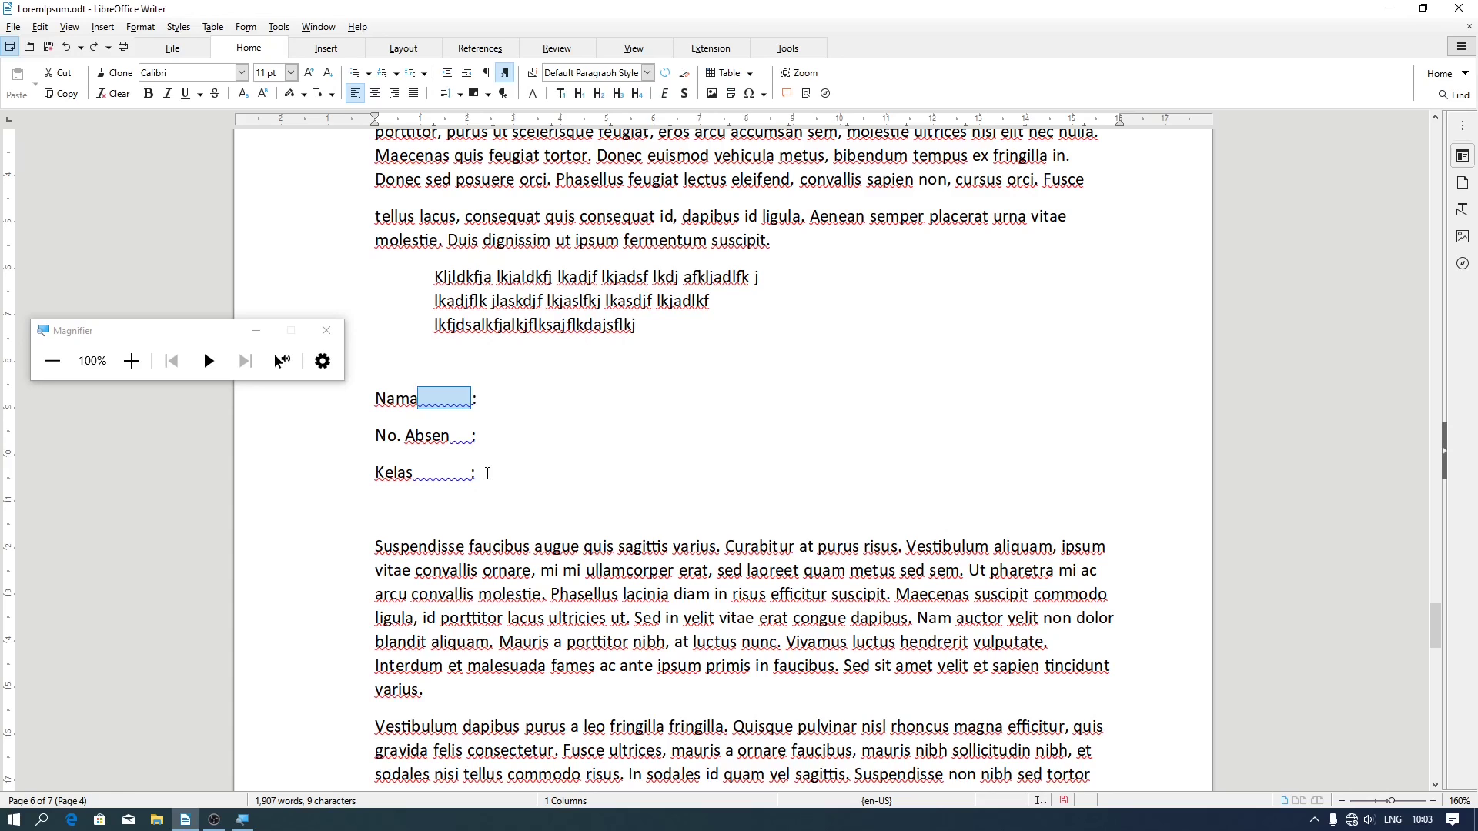
{"action": "key", "text": "Tab"}
{"action": "key", "text": "Tab"}
Replace the spaces between "No. Absen" and its colon with a single tab
{"action": "key", "text": "Left"}
{"action": "key", "text": "Down"}
{"action": "key", "text": "Right"}
{"action": "key", "text": "Right"}
{"action": "key", "text": "shift+Right"}
{"action": "key", "text": "shift+Right"}
{"action": "key", "text": "shift+Right"}
{"action": "key", "text": "shift+Right"}
{"action": "key", "text": "shift+Right"}
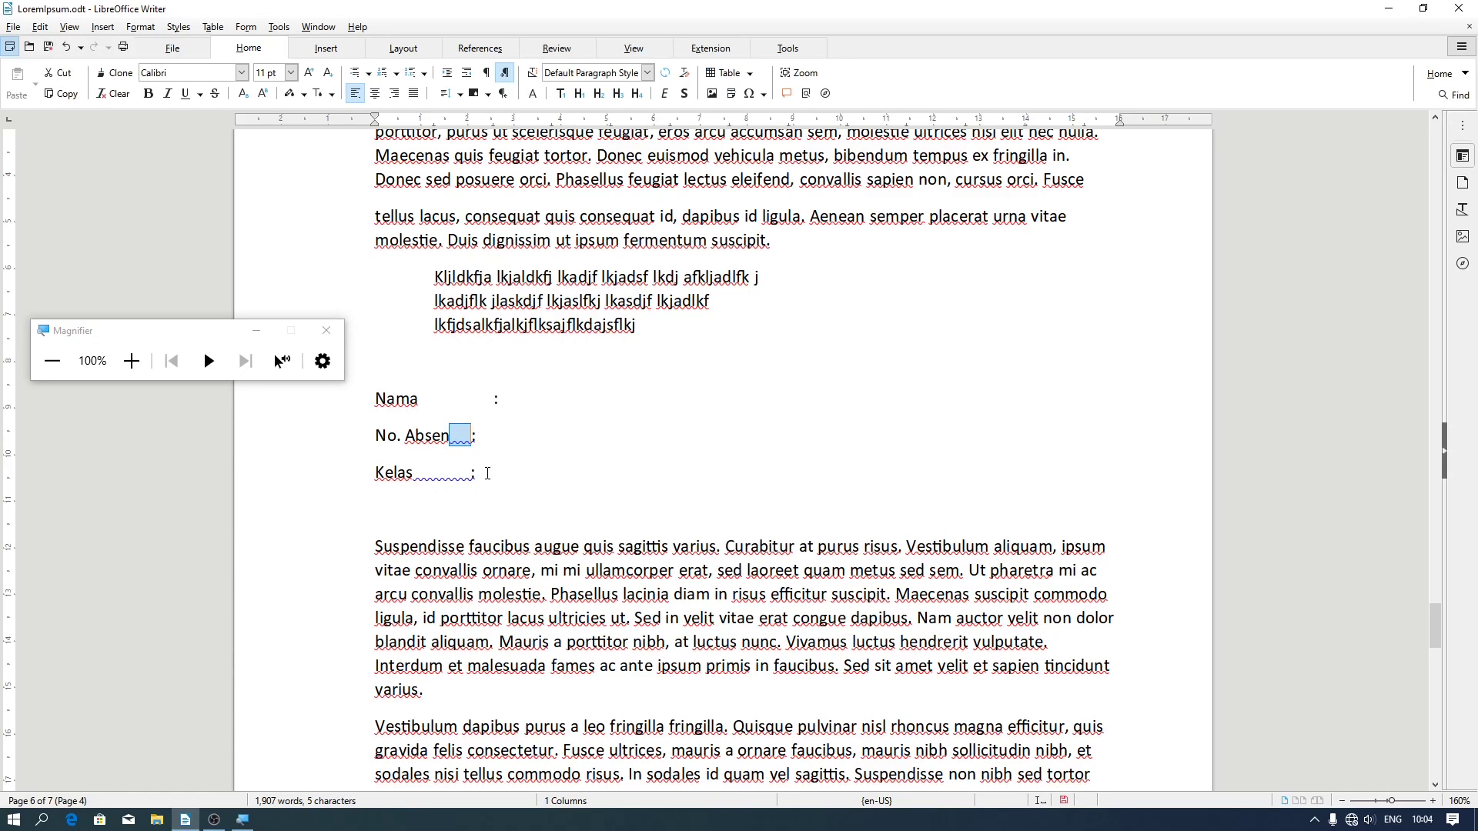
{"action": "key", "text": "Tab"}
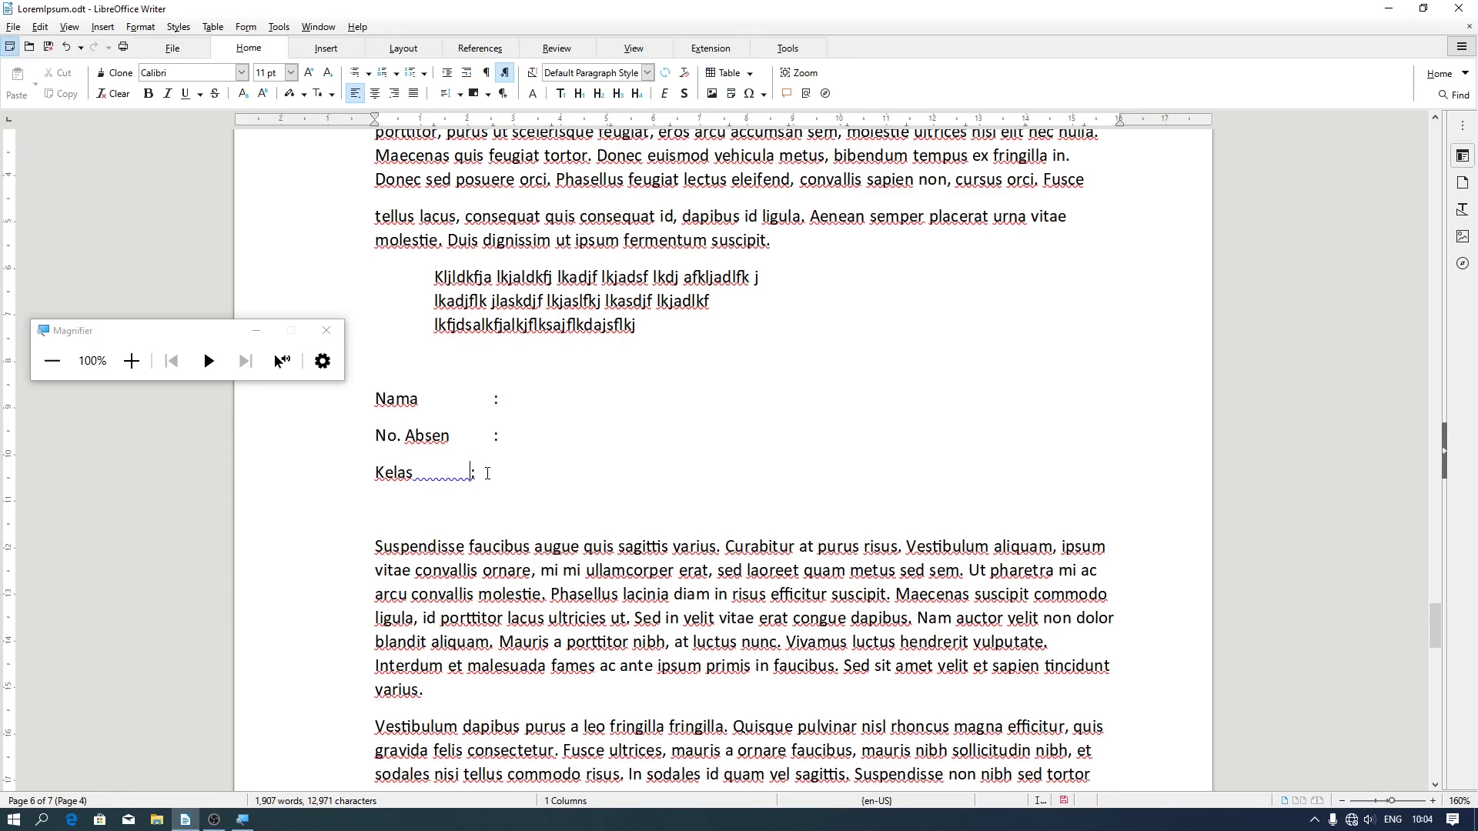
Replace the spaces between "Kelas" and its colon with two tabs so it aligns with the lines above
{"action": "key", "text": "shift+Left"}
{"action": "key", "text": "shift+Left"}
{"action": "key", "text": "shift+Left"}
{"action": "key", "text": "shift+Left"}
{"action": "key", "text": "shift+Left"}
{"action": "key", "text": "shift+Left"}
{"action": "key", "text": "shift+Left"}
{"action": "key", "text": "shift+Left"}
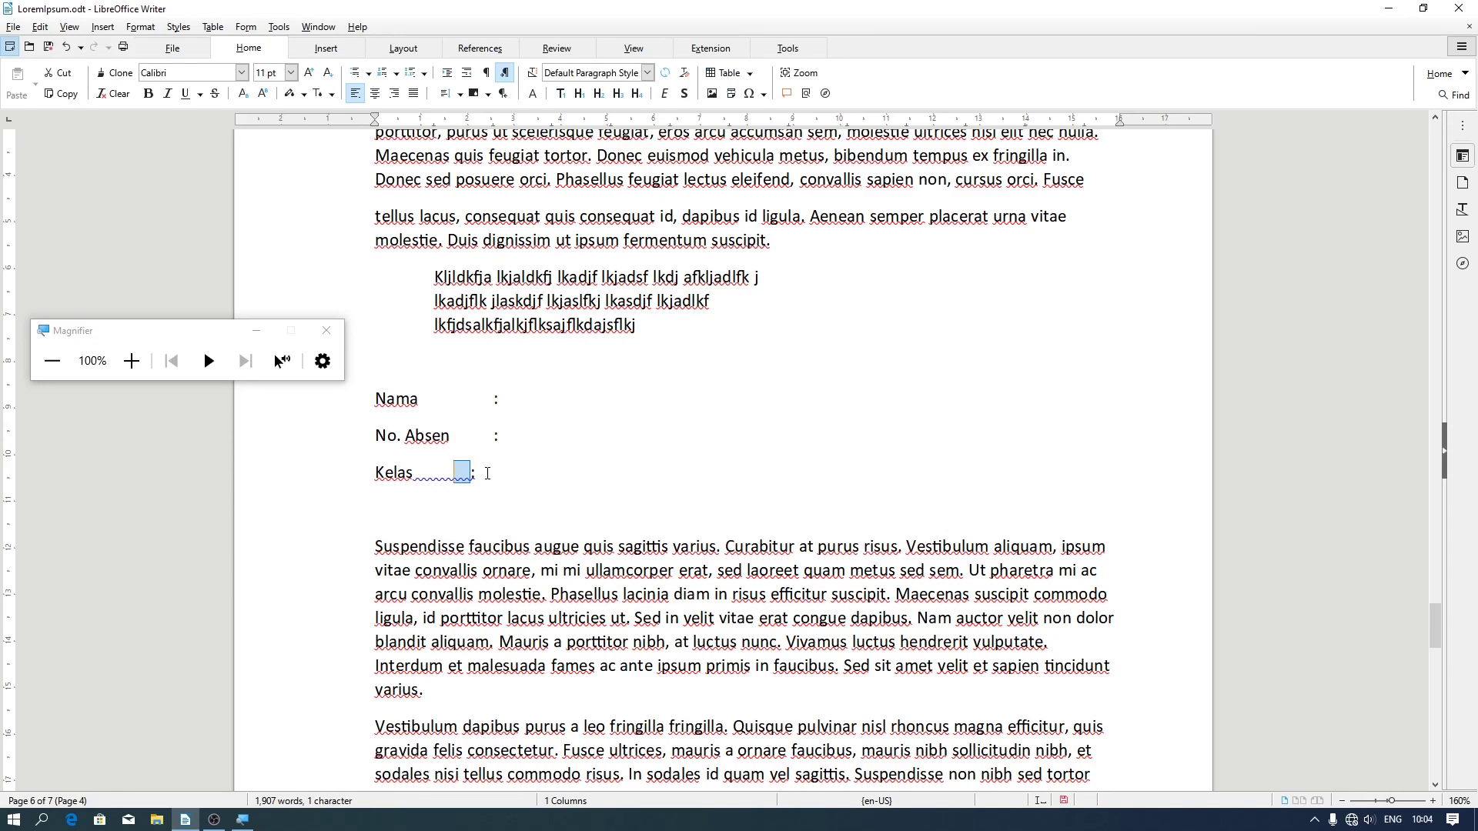
{"action": "key", "text": "Tab"}
{"action": "key", "text": "Tab"}
{"action": "key", "text": "Up"}
{"action": "key", "text": "Up"}
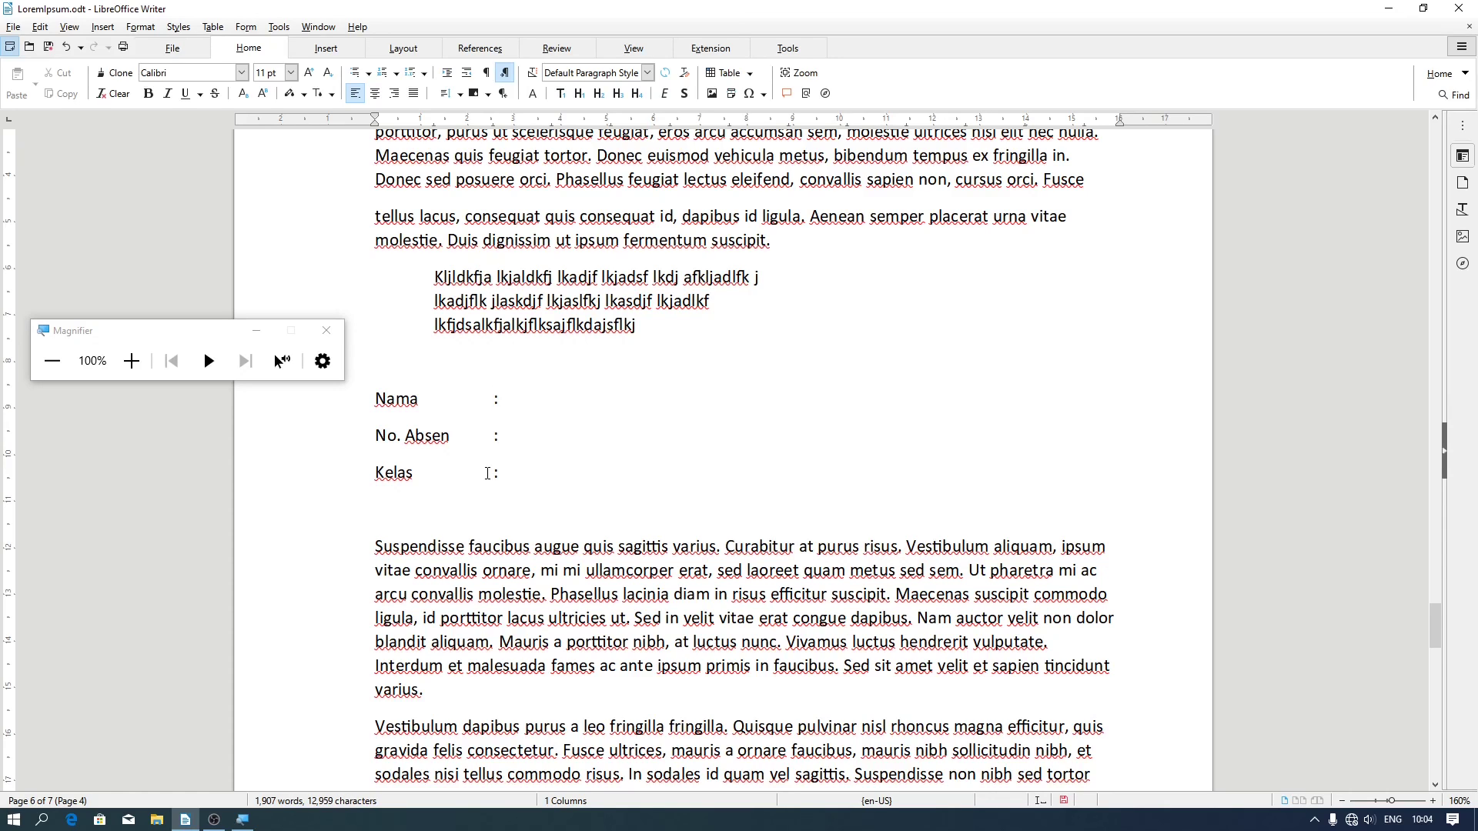
Leave a blank line after Kelas and enter "BAB I" followed by a long row of manually typed dots
{"action": "key", "text": "Down"}
{"action": "key", "text": "Down"}
{"action": "key", "text": "End"}
{"action": "key", "text": "Return"}
{"action": "key", "text": "Return"}
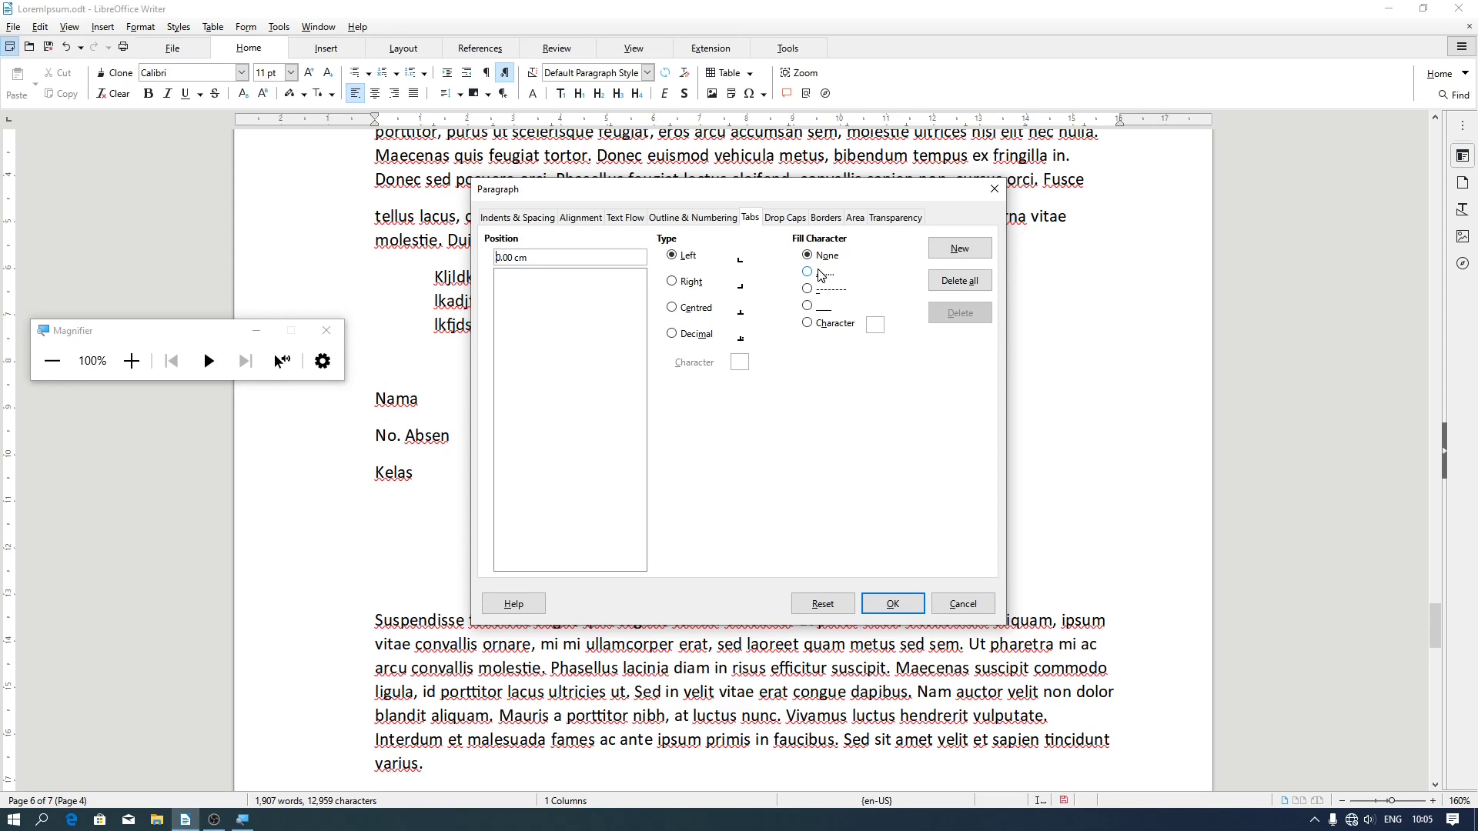
{"action": "key", "text": "Escape"}
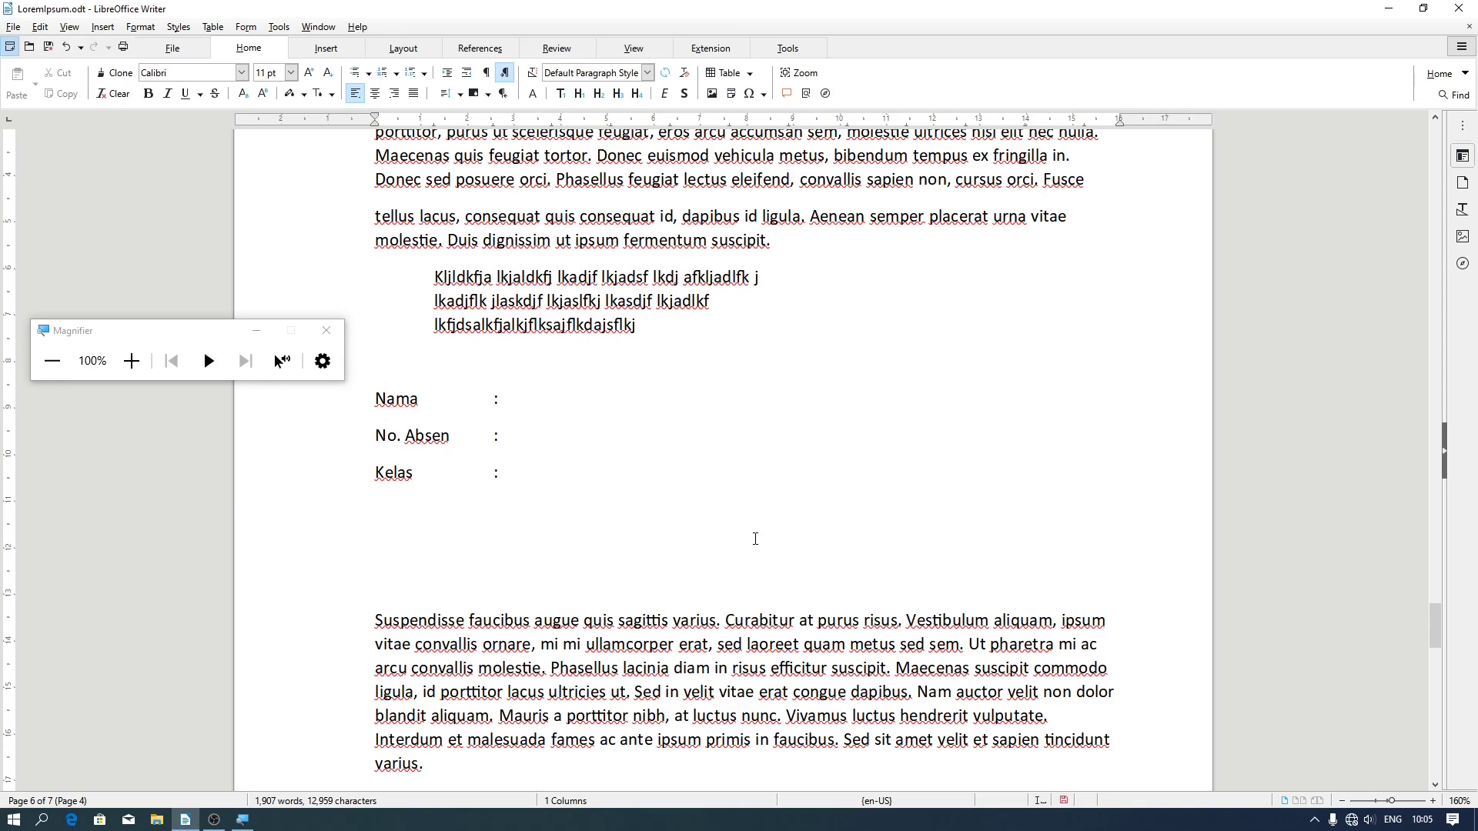
{"action": "type", "text": "BAB I ..............................................................................................."}
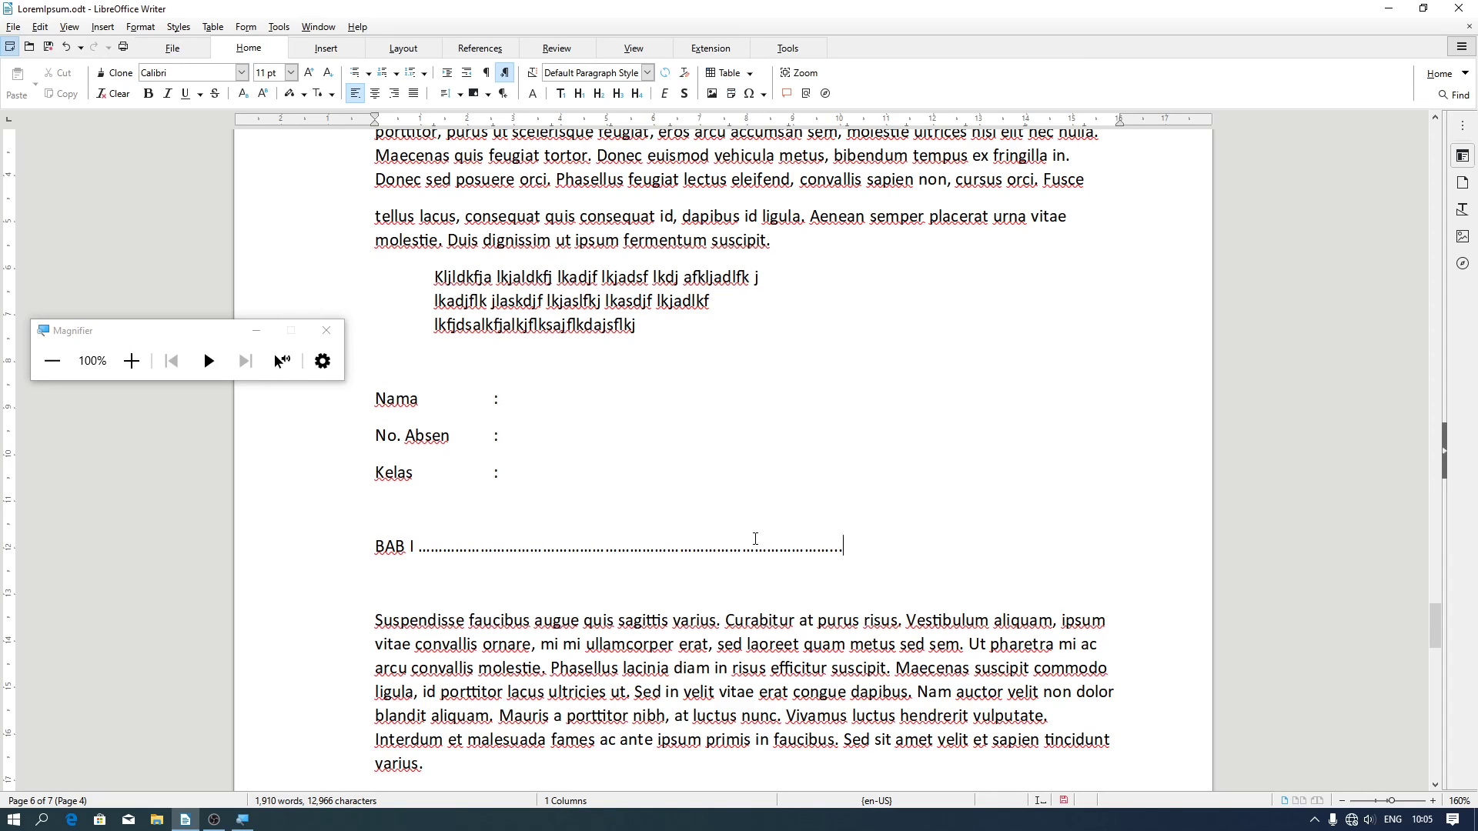
{"action": "type", "text": ".............................................."}
{"action": "key", "text": "Return"}
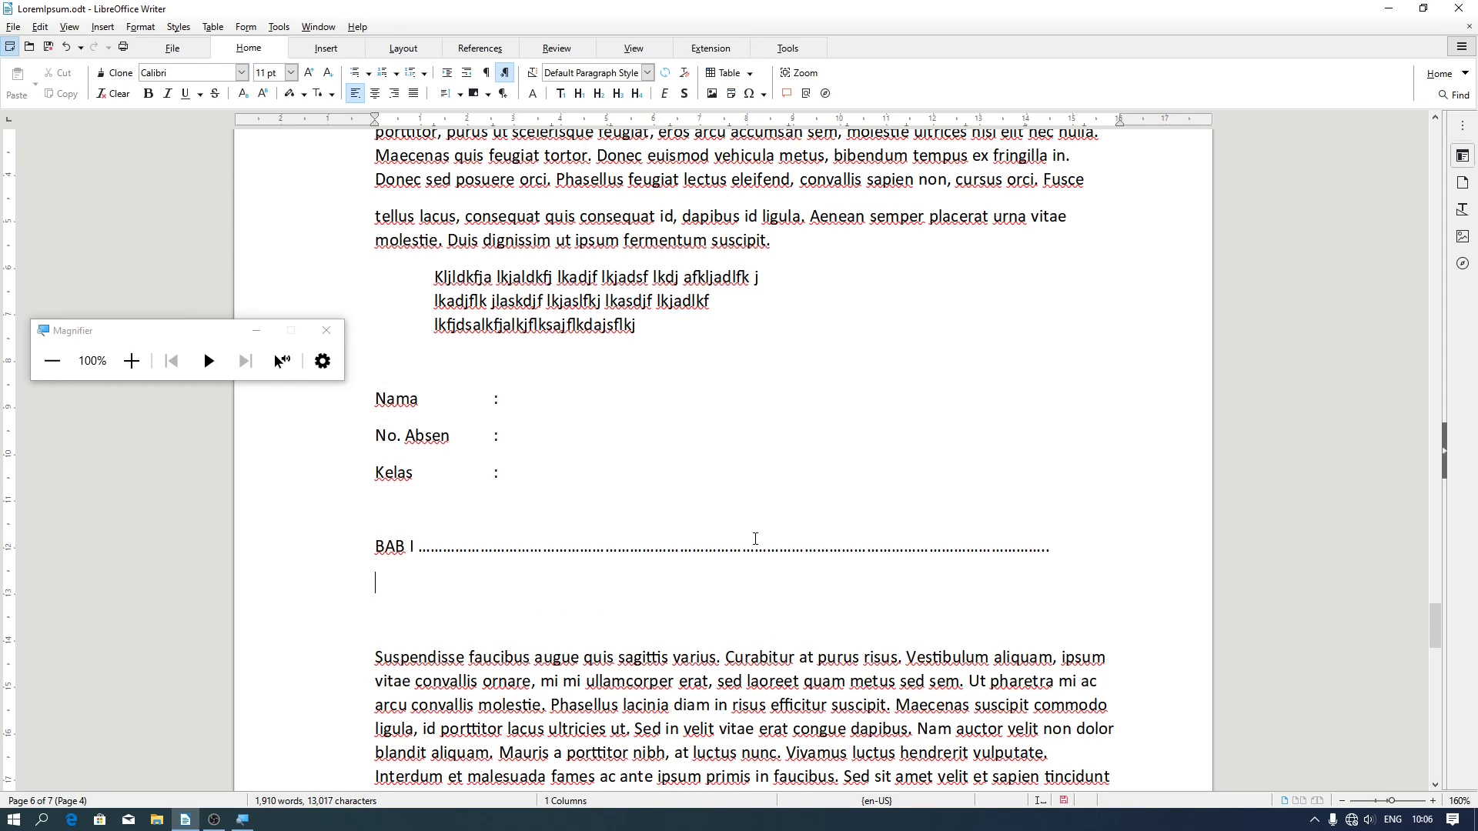
Add a "BAB II" line with typed dots, and put an extra space after BAB I to line up both dot rows
{"action": "type", "text": "BAB II"}
{"action": "key", "text": "Up"}
{"action": "type", "text": "II ............................................................................"}
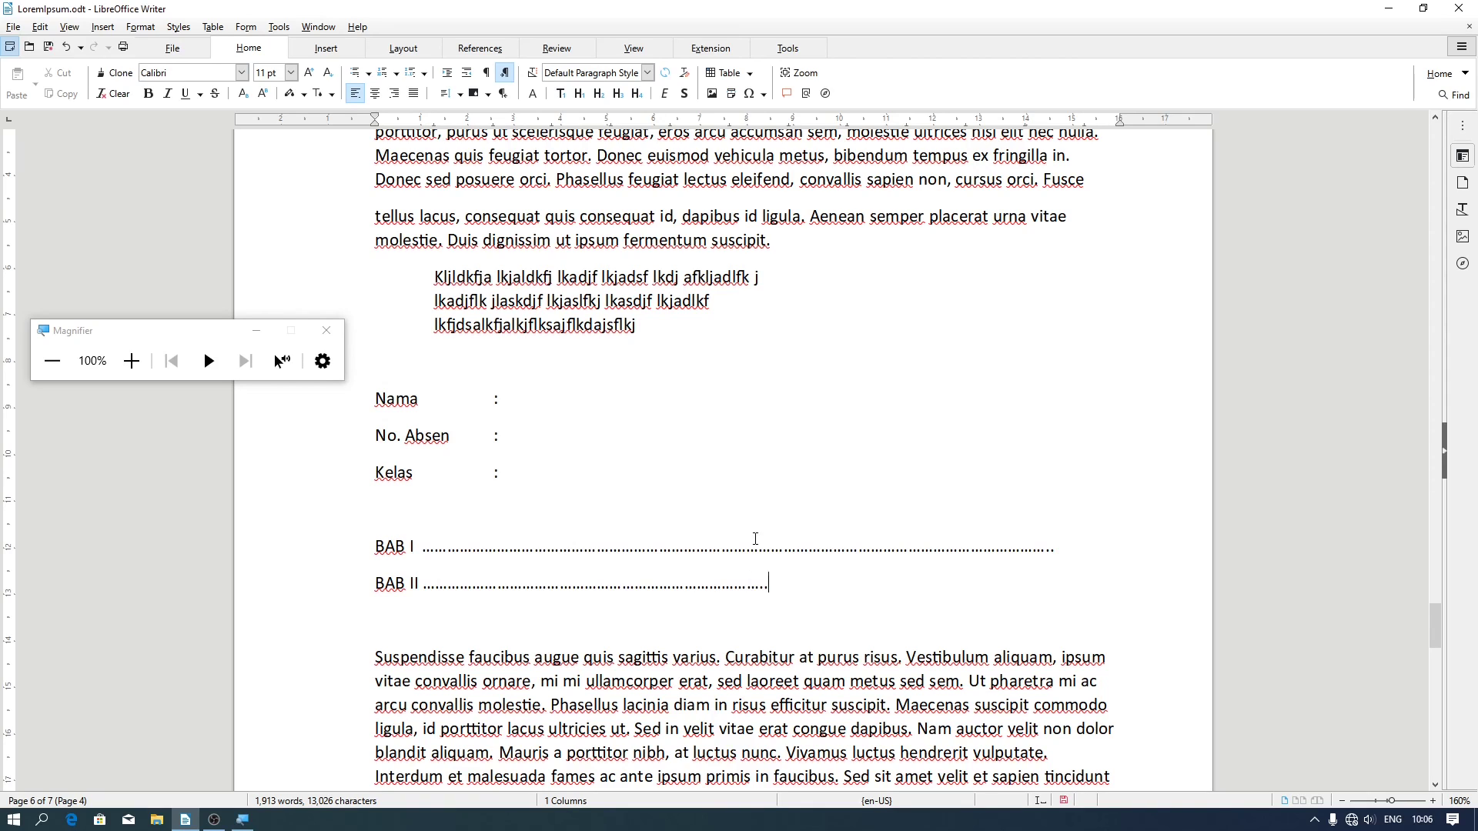
{"action": "type", "text": "............................"}
{"action": "type", "text": "..................................................."}
Replace the typed dots after BAB I with a tab that uses a left tab stop at 14.97 cm with dotted fill
{"action": "left_click_drag", "start_coordinate": [1070, 552], "coordinate": [418, 545]}
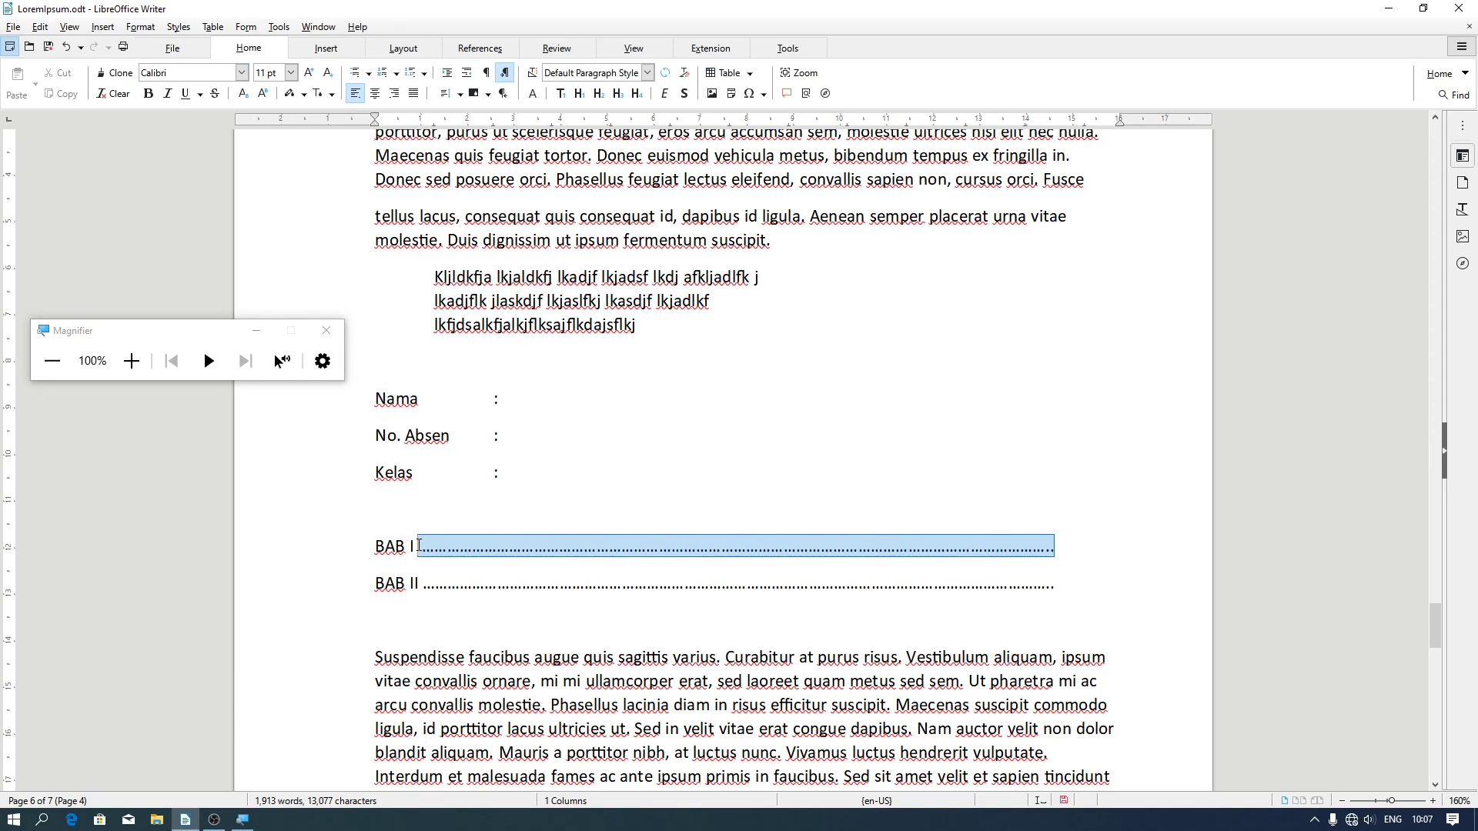
{"action": "key", "text": "Delete"}
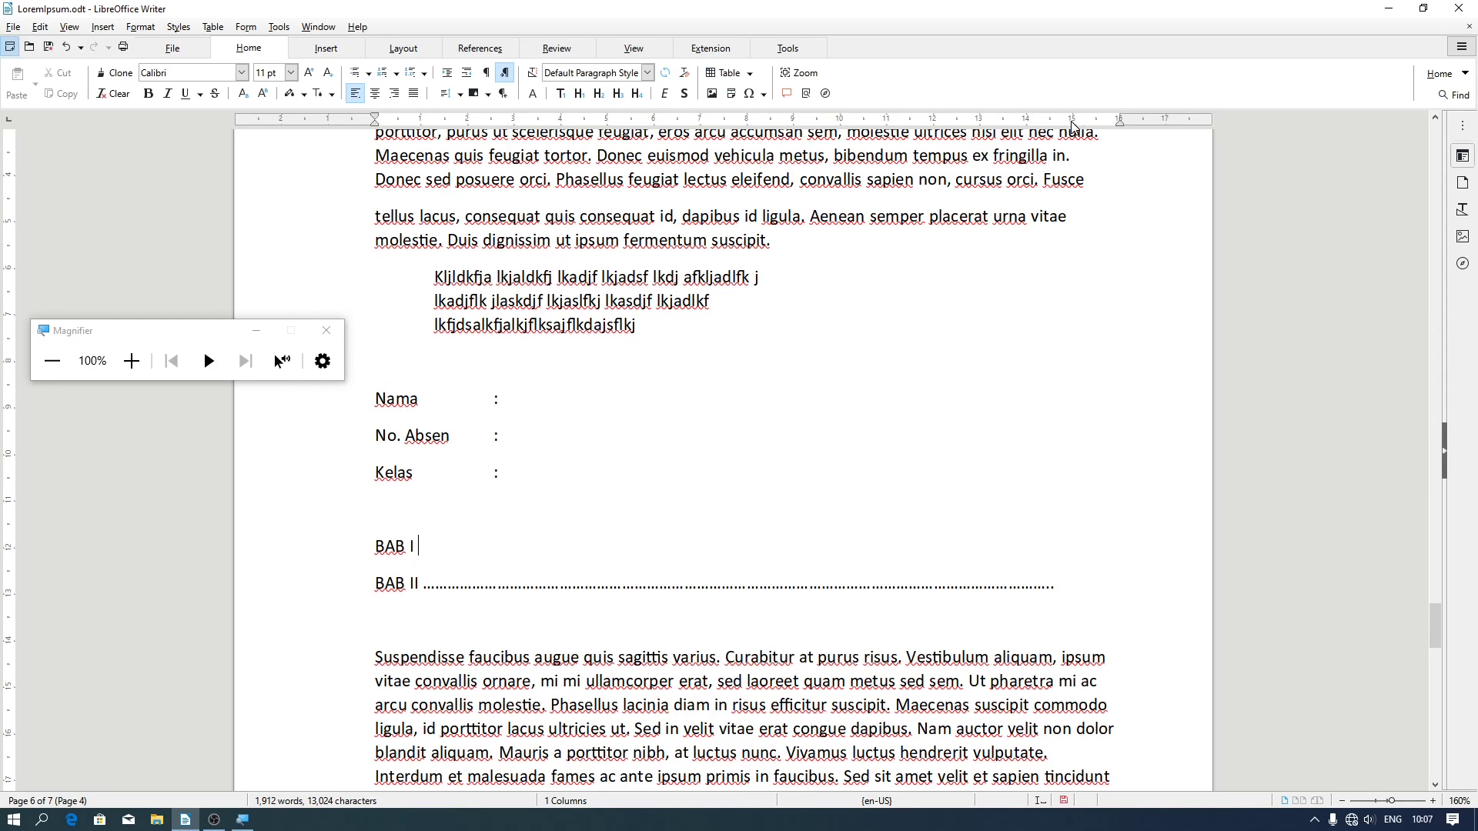
{"action": "left_click", "coordinate": [129, 29]}
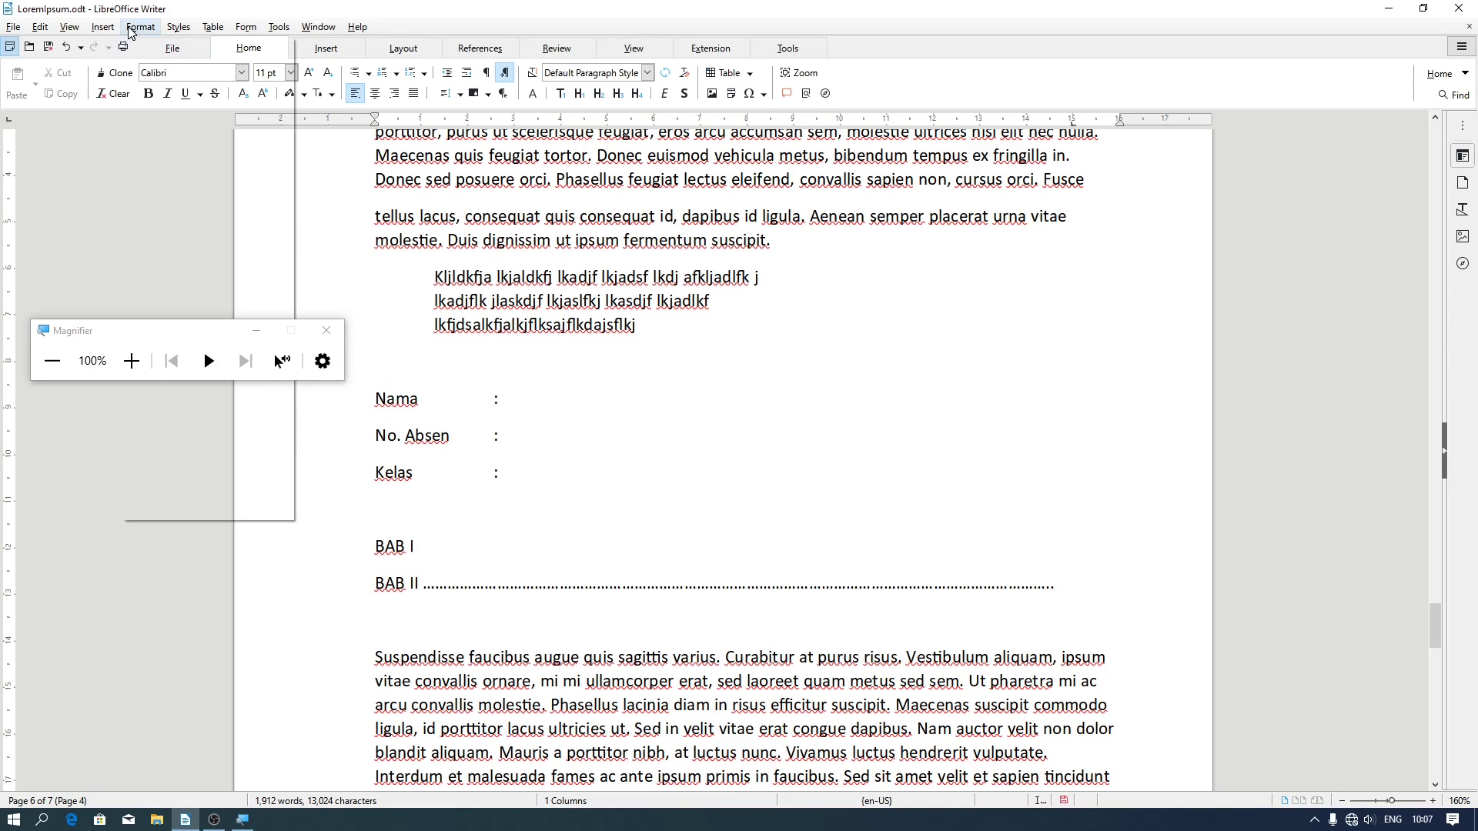
{"action": "left_click", "coordinate": [185, 182]}
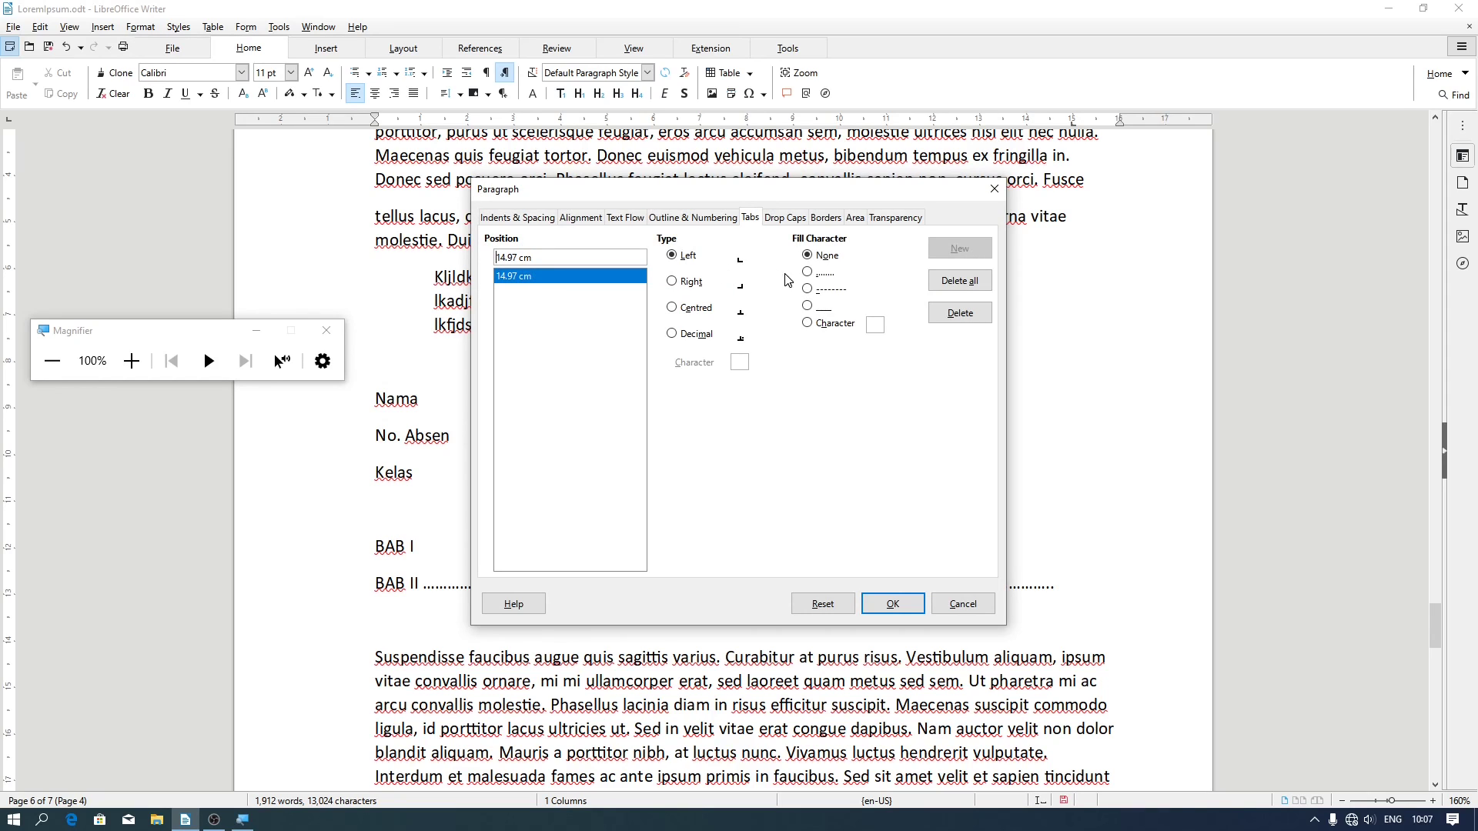
{"action": "left_click", "coordinate": [809, 276]}
{"action": "left_click", "coordinate": [893, 604]}
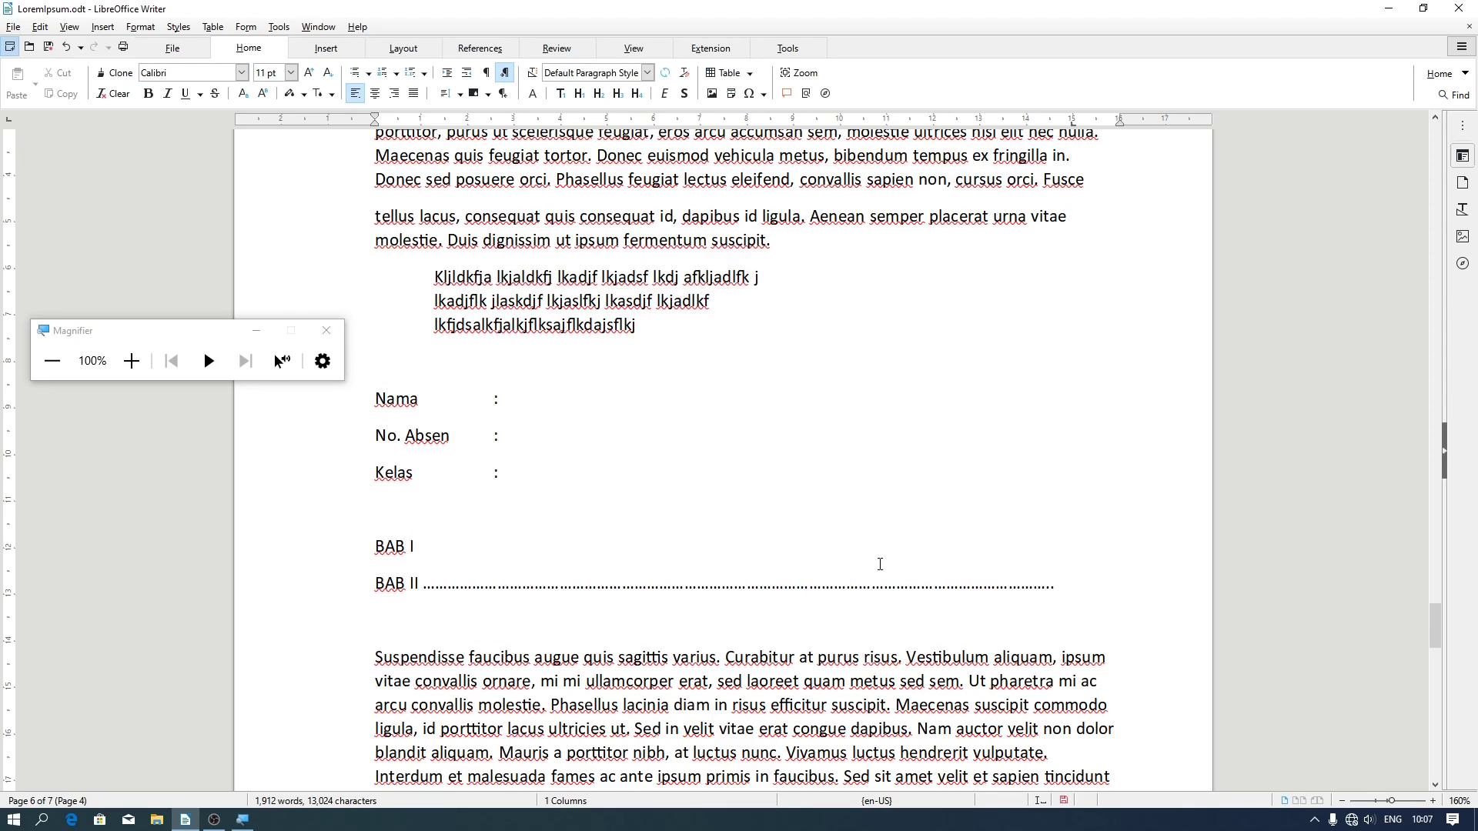
{"action": "key", "text": "Tab"}
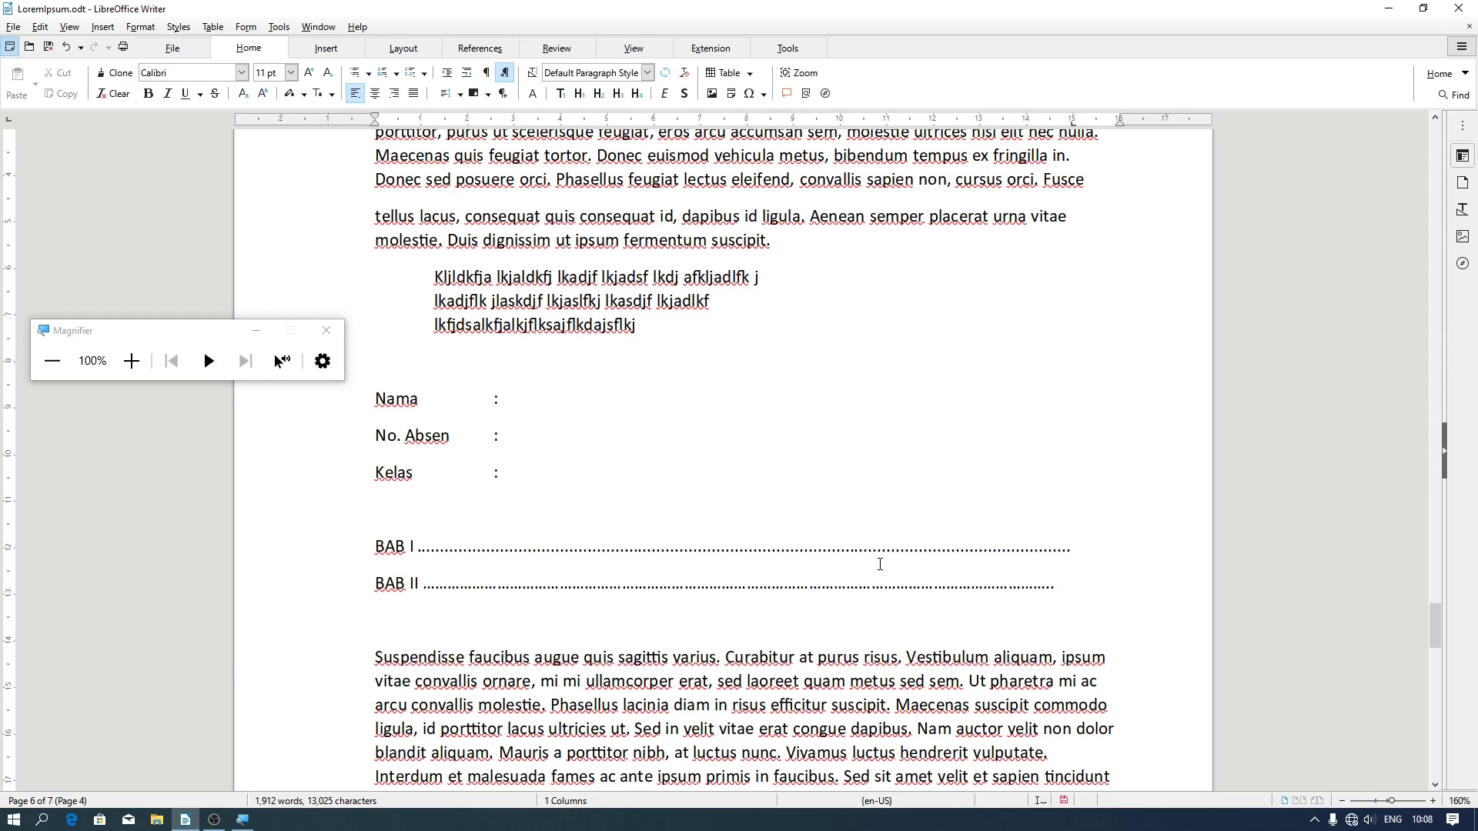
Replace the typed dots after BAB II with a tab that uses a left tab stop at 15.03 cm with dotted fill
{"action": "left_click_drag", "start_coordinate": [1056, 587], "coordinate": [425, 589]}
{"action": "key", "text": "Delete"}
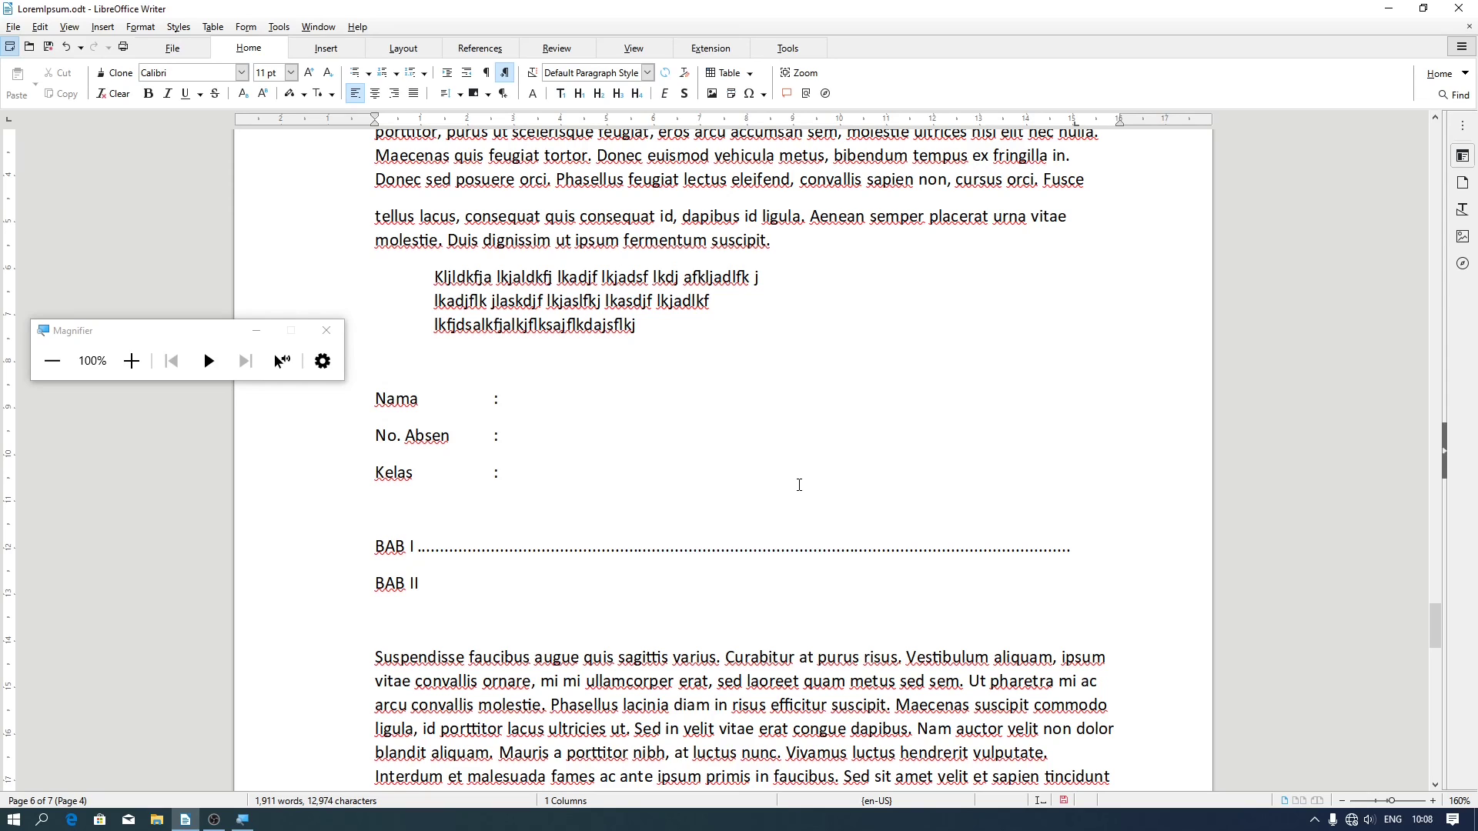
{"action": "left_click", "coordinate": [176, 28]}
{"action": "mouse_move", "coordinate": [136, 27]}
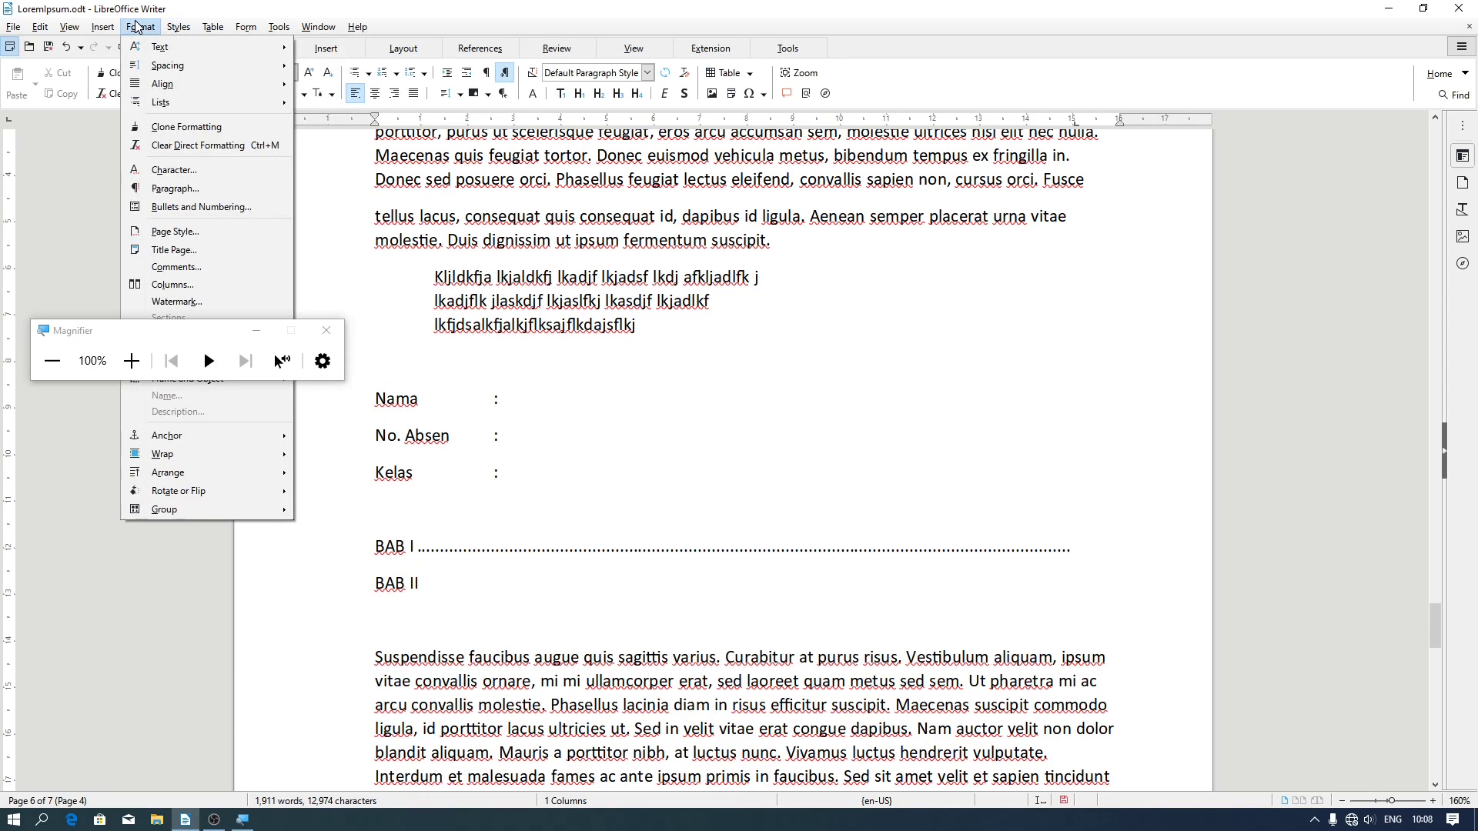
{"action": "left_click", "coordinate": [178, 188]}
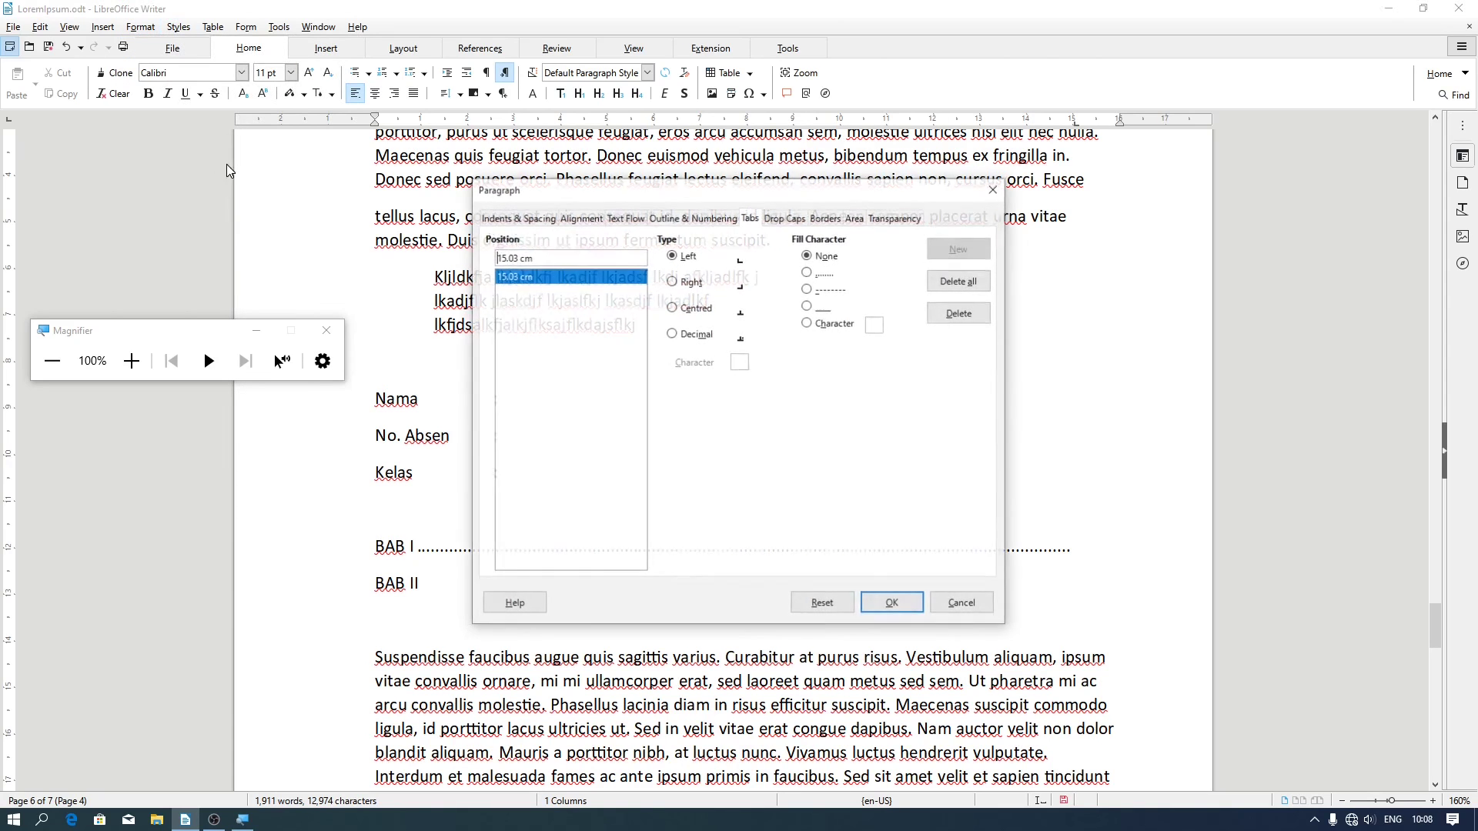
{"action": "left_click", "coordinate": [827, 274]}
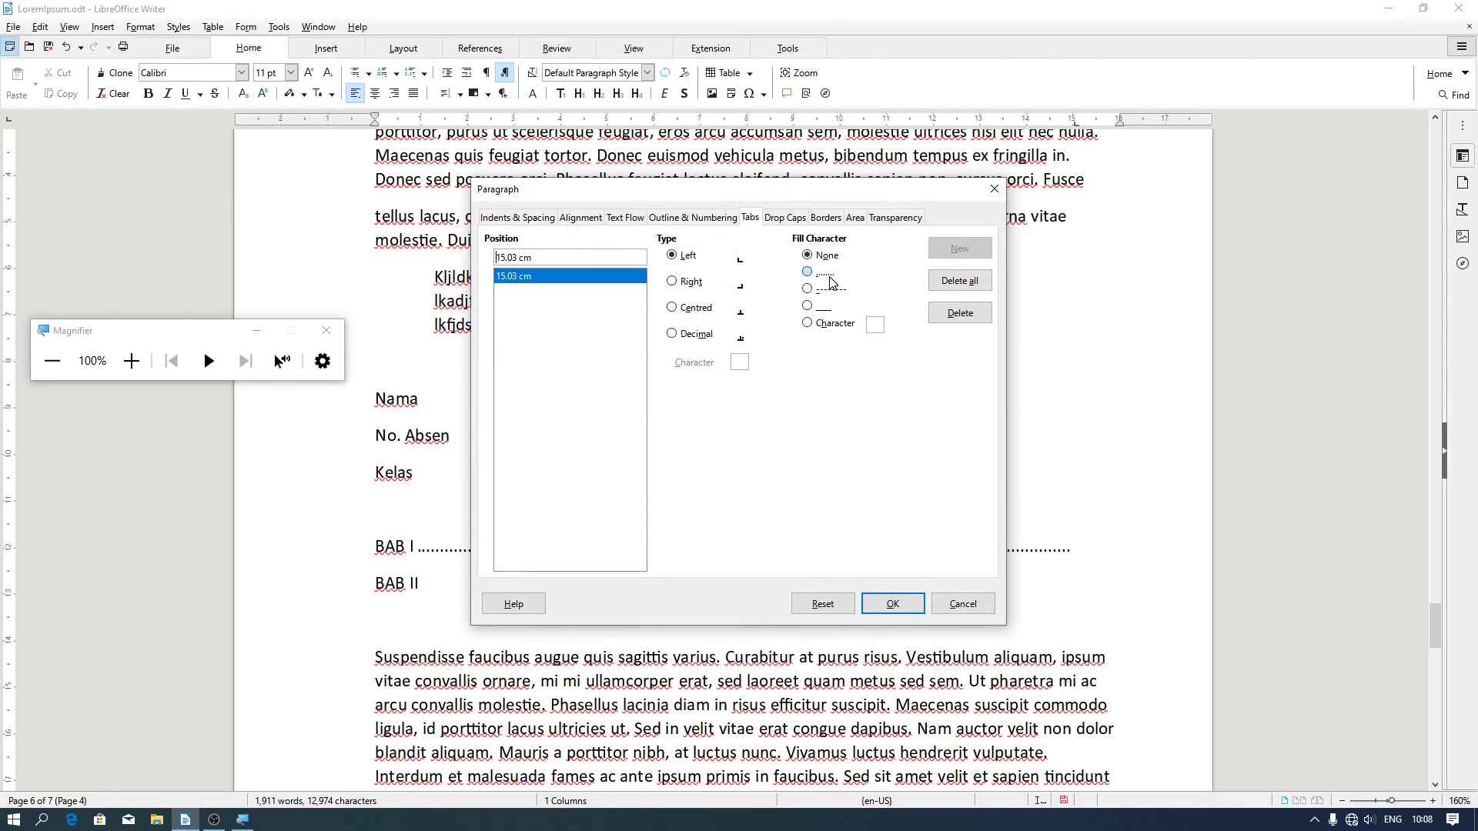
{"action": "left_click", "coordinate": [893, 605]}
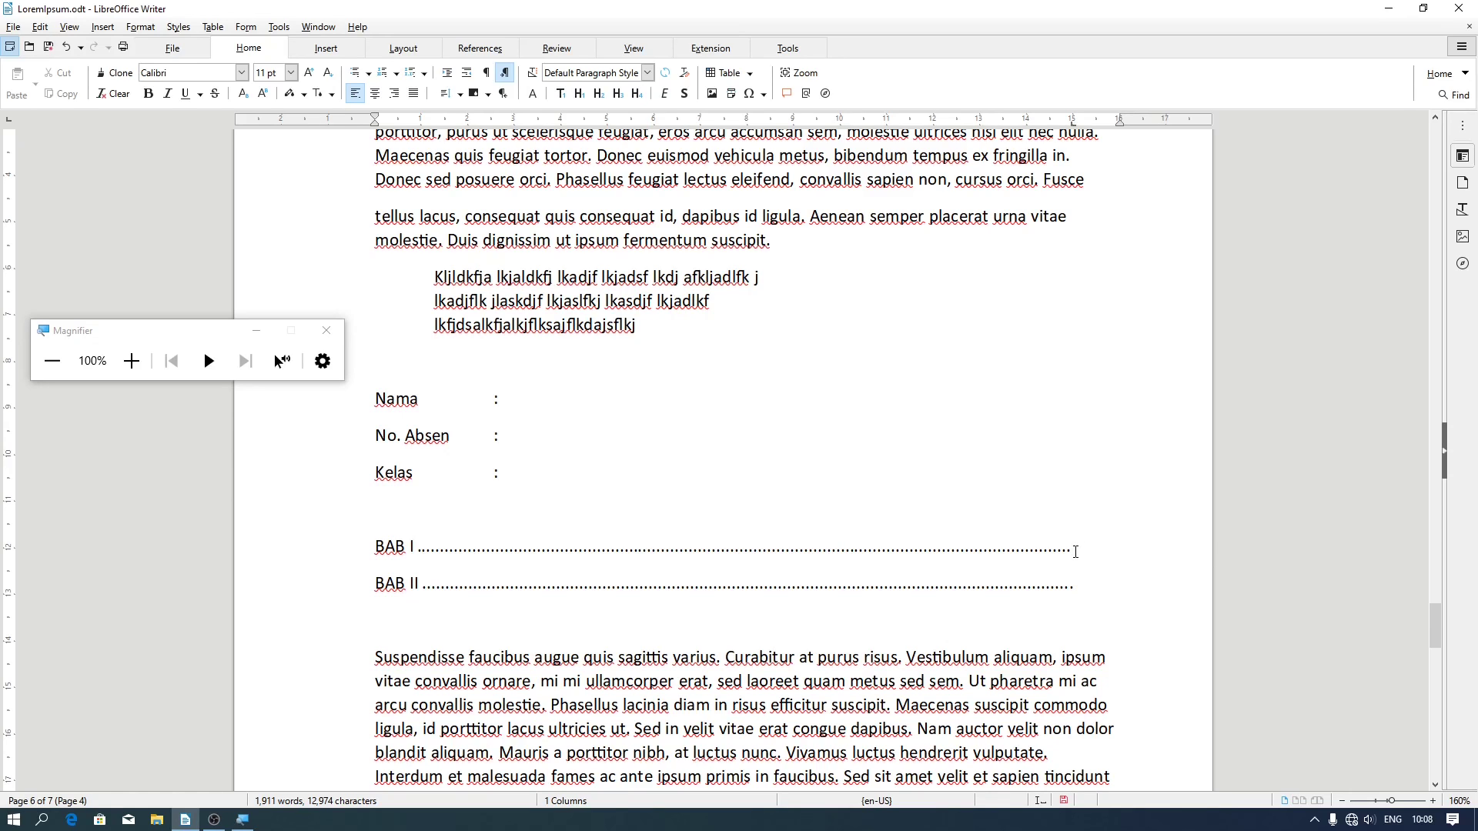
Show the formatting marks and add a "BAB III" line with a dotted tab leader below BAB II
{"action": "left_click", "coordinate": [1111, 592]}
{"action": "left_click", "coordinate": [485, 72]}
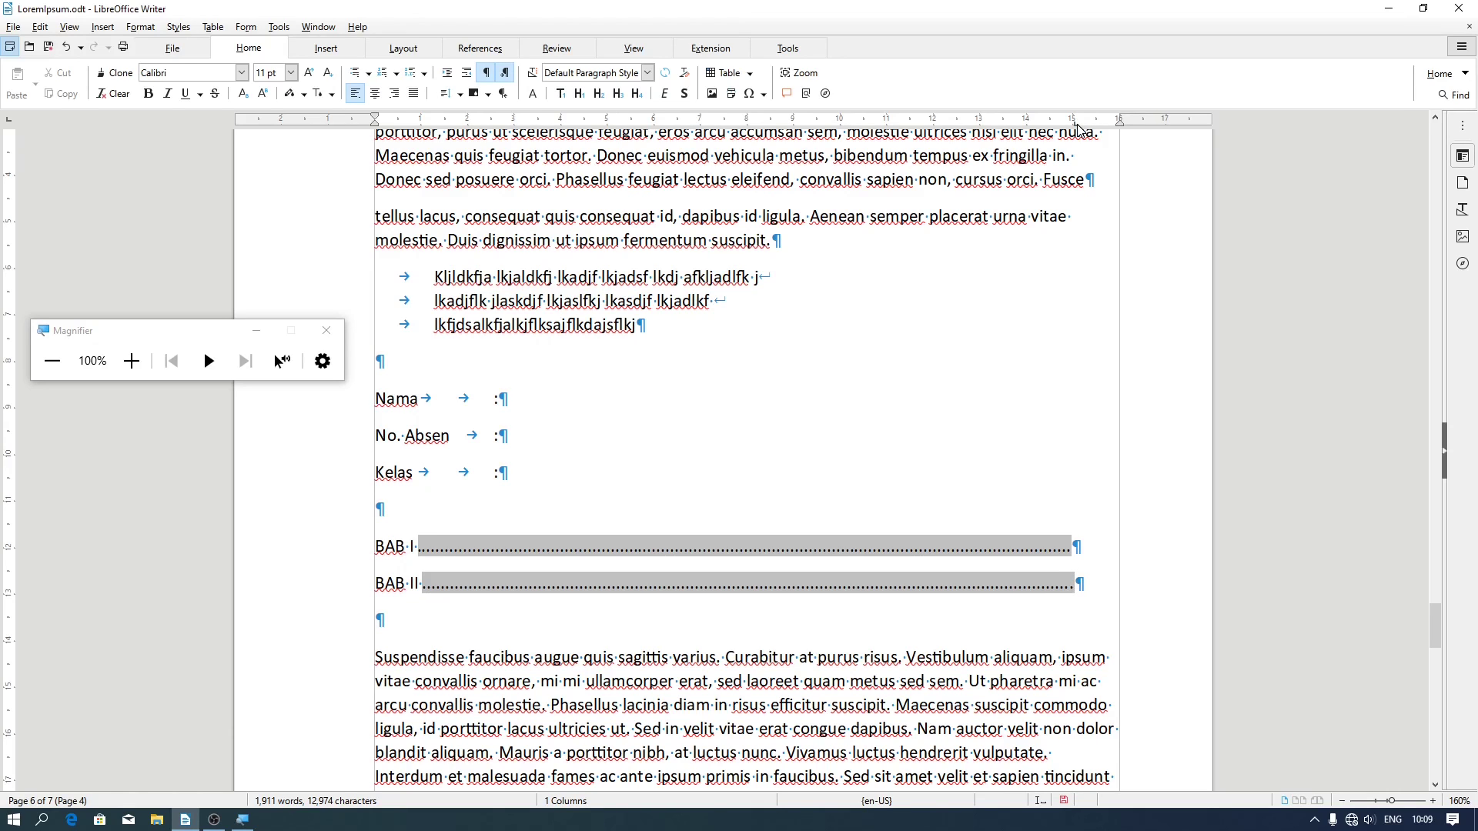
{"action": "key", "text": "Return"}
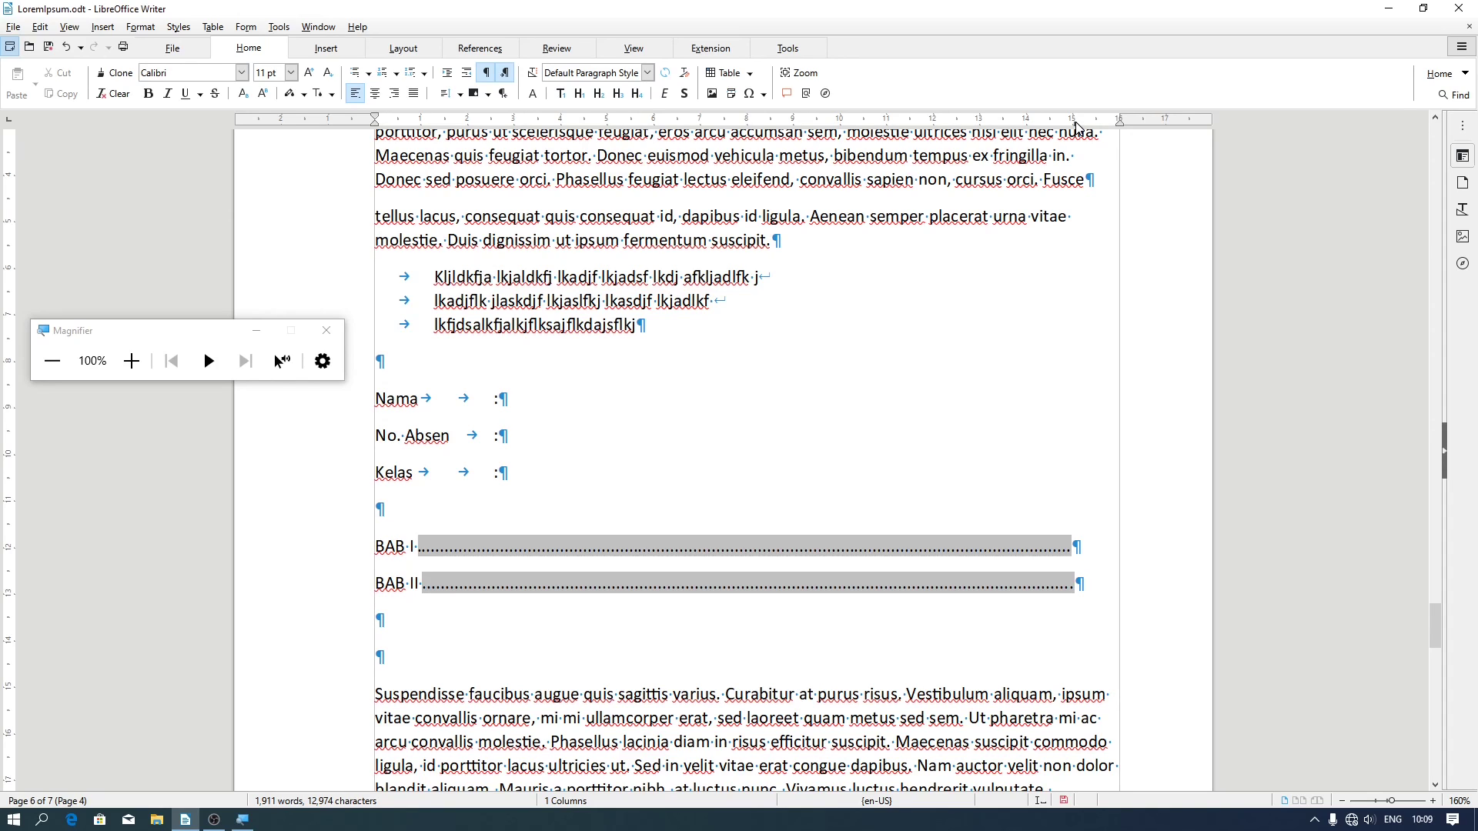
{"action": "type", "text": "BAB III"}
{"action": "key", "text": "Tab"}
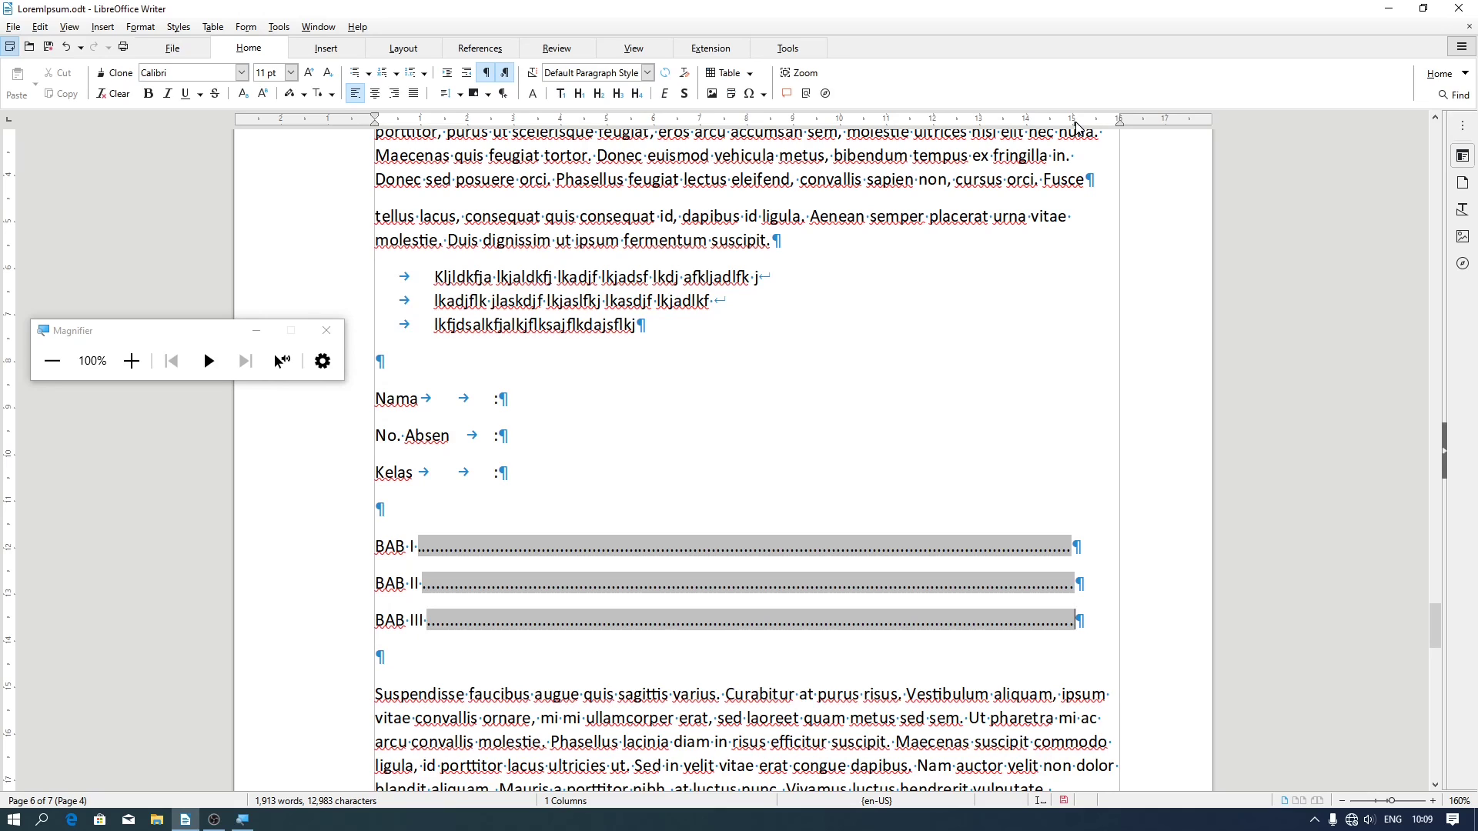
Add a "BAB IV" line with a dotted tab leader, followed by a line containing only the dotted leader
{"action": "key", "text": "Return"}
{"action": "type", "text": "BAB"}
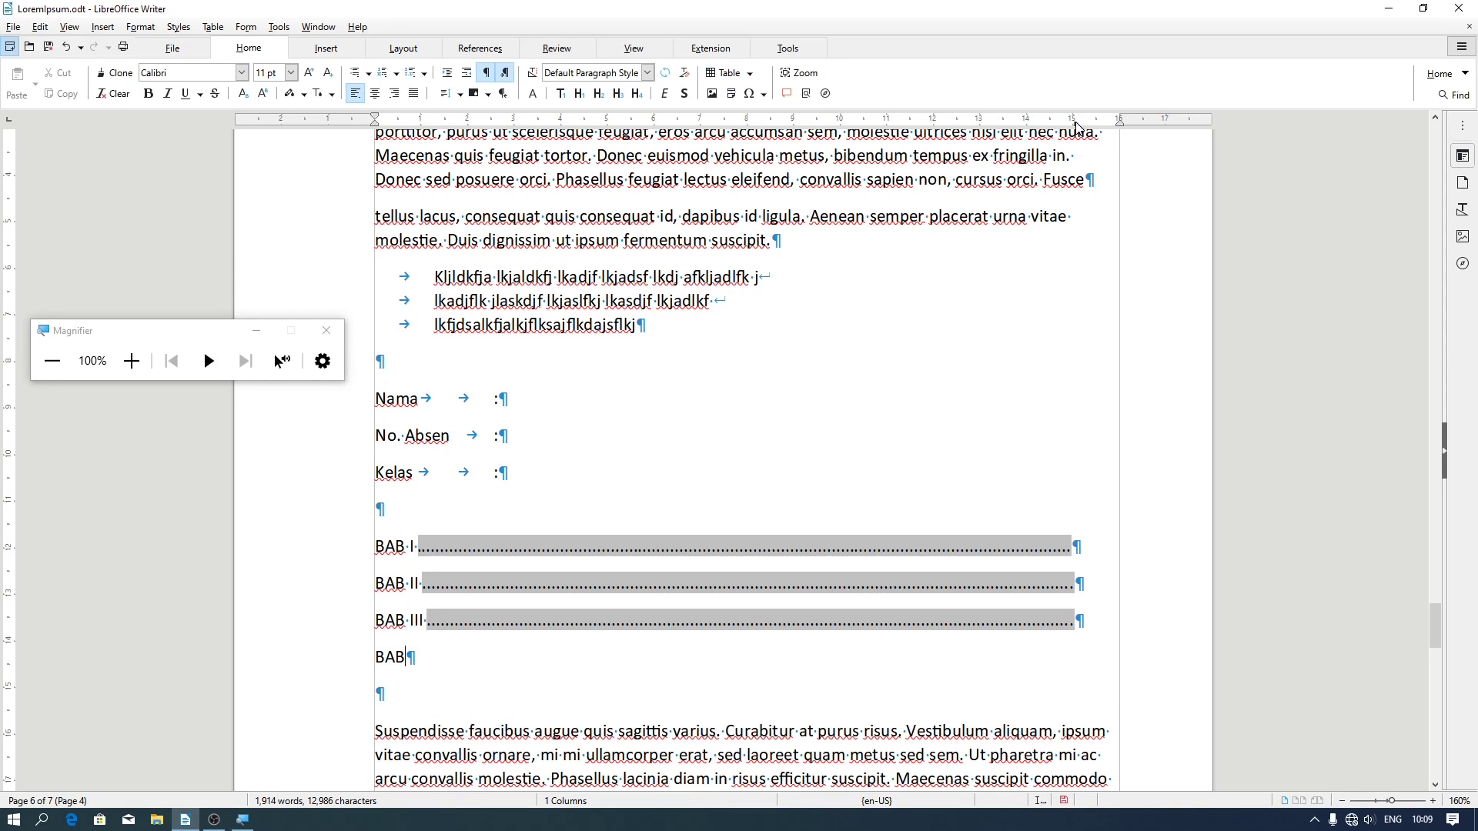
{"action": "type", "text": " IV"}
{"action": "key", "text": "Tab"}
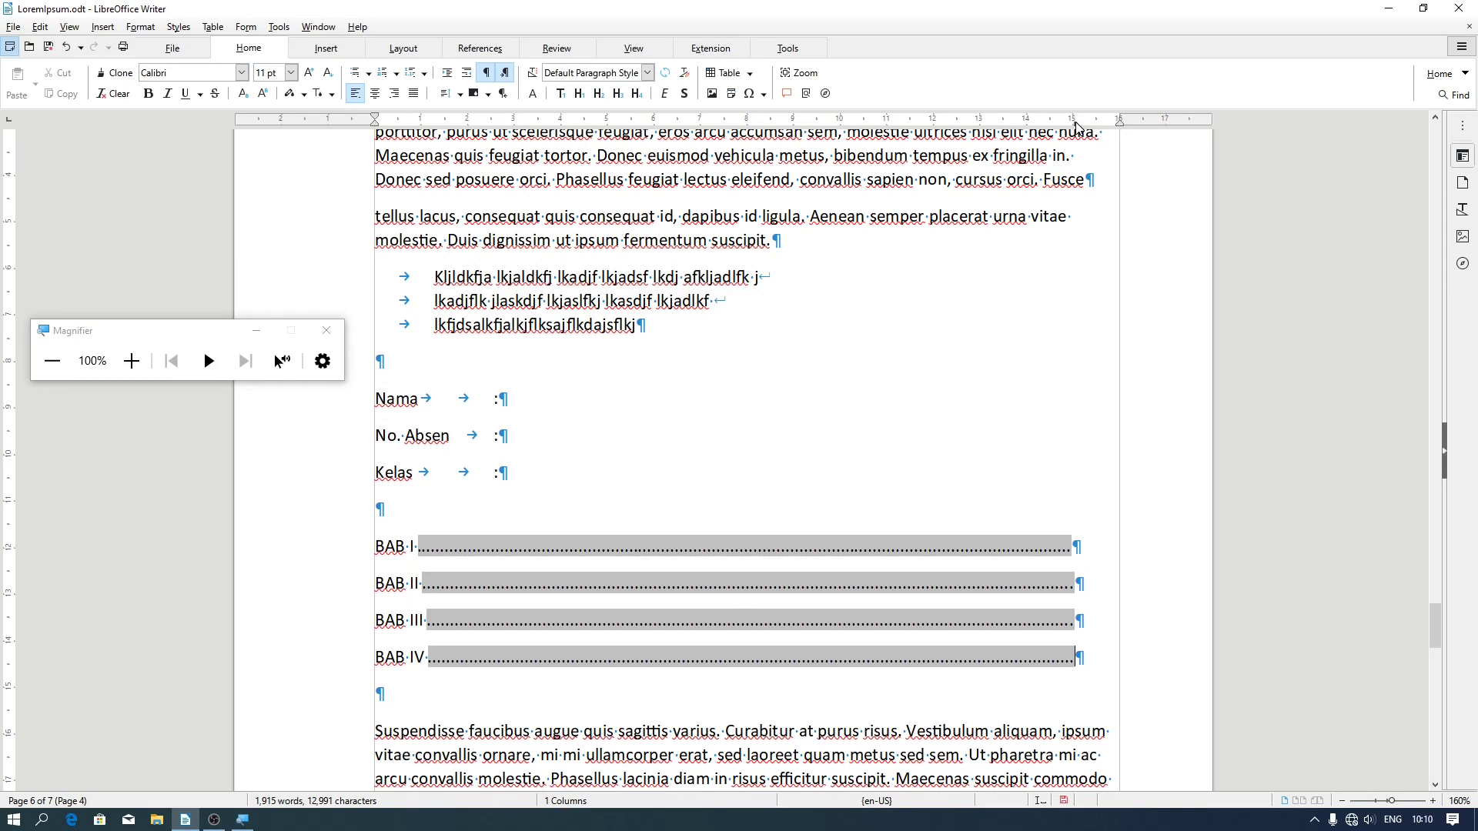
{"action": "key", "text": "Return"}
{"action": "key", "text": "Tab"}
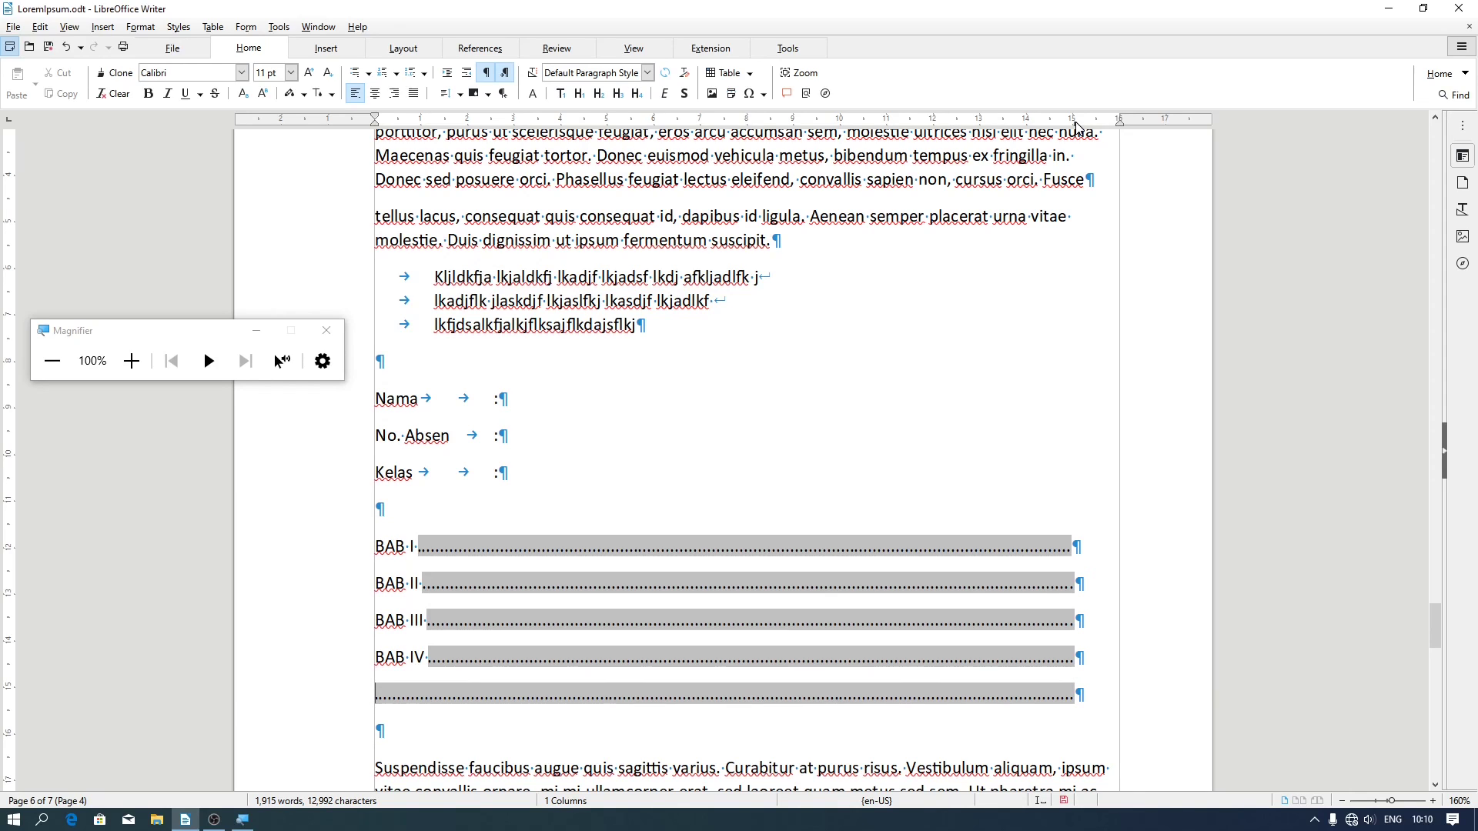
Label the line containing only the dotted leader "BAB V" and add a "BAB VI" line with the same leader below it
{"action": "type", "text": "BAB V"}
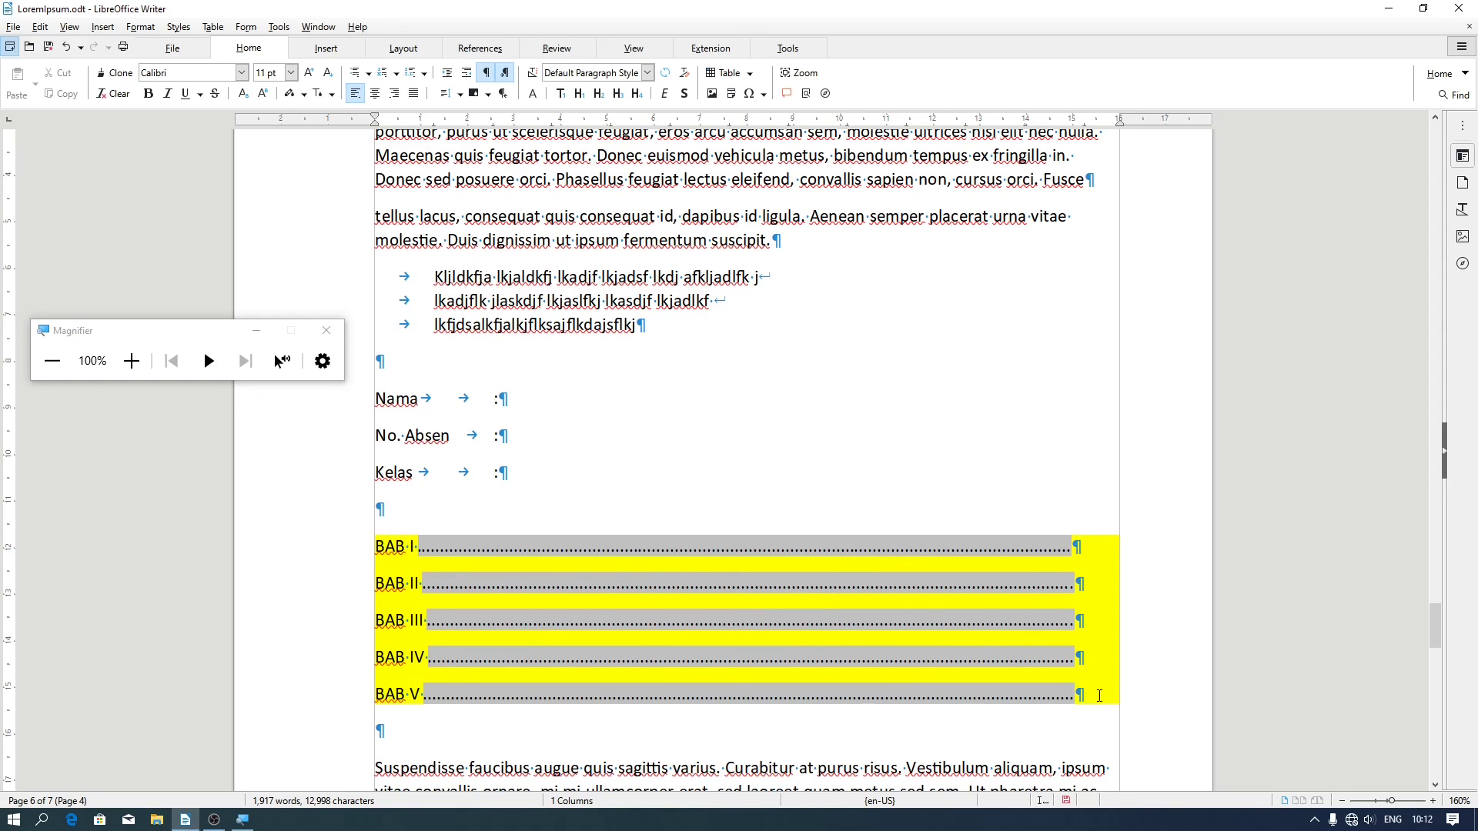
{"action": "key", "text": "Return"}
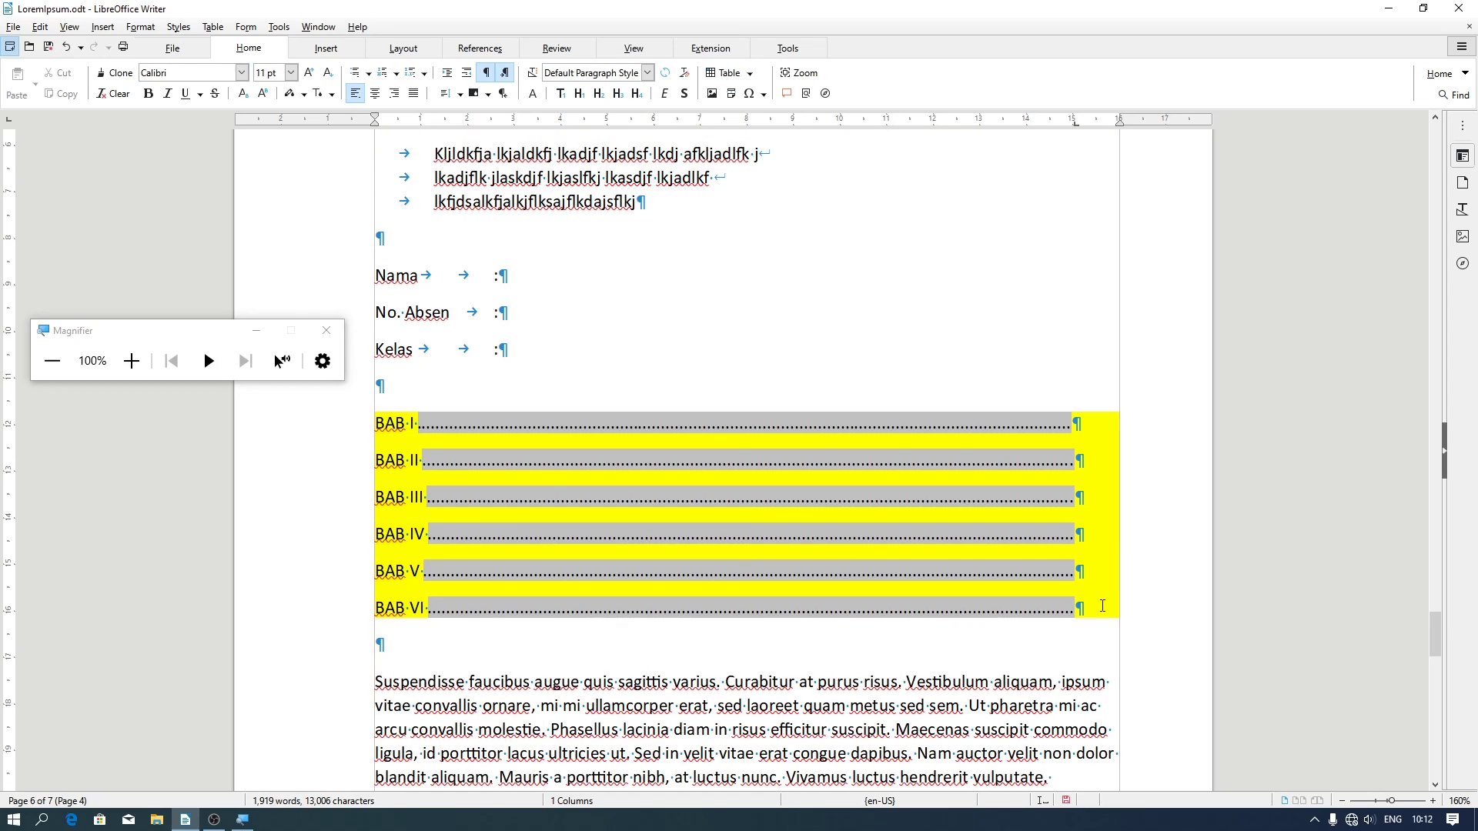
Change the fill character of the 15.03 cm tab stop on the BAB VI line to dashes
{"action": "left_click", "coordinate": [140, 27]}
{"action": "left_click", "coordinate": [202, 185]}
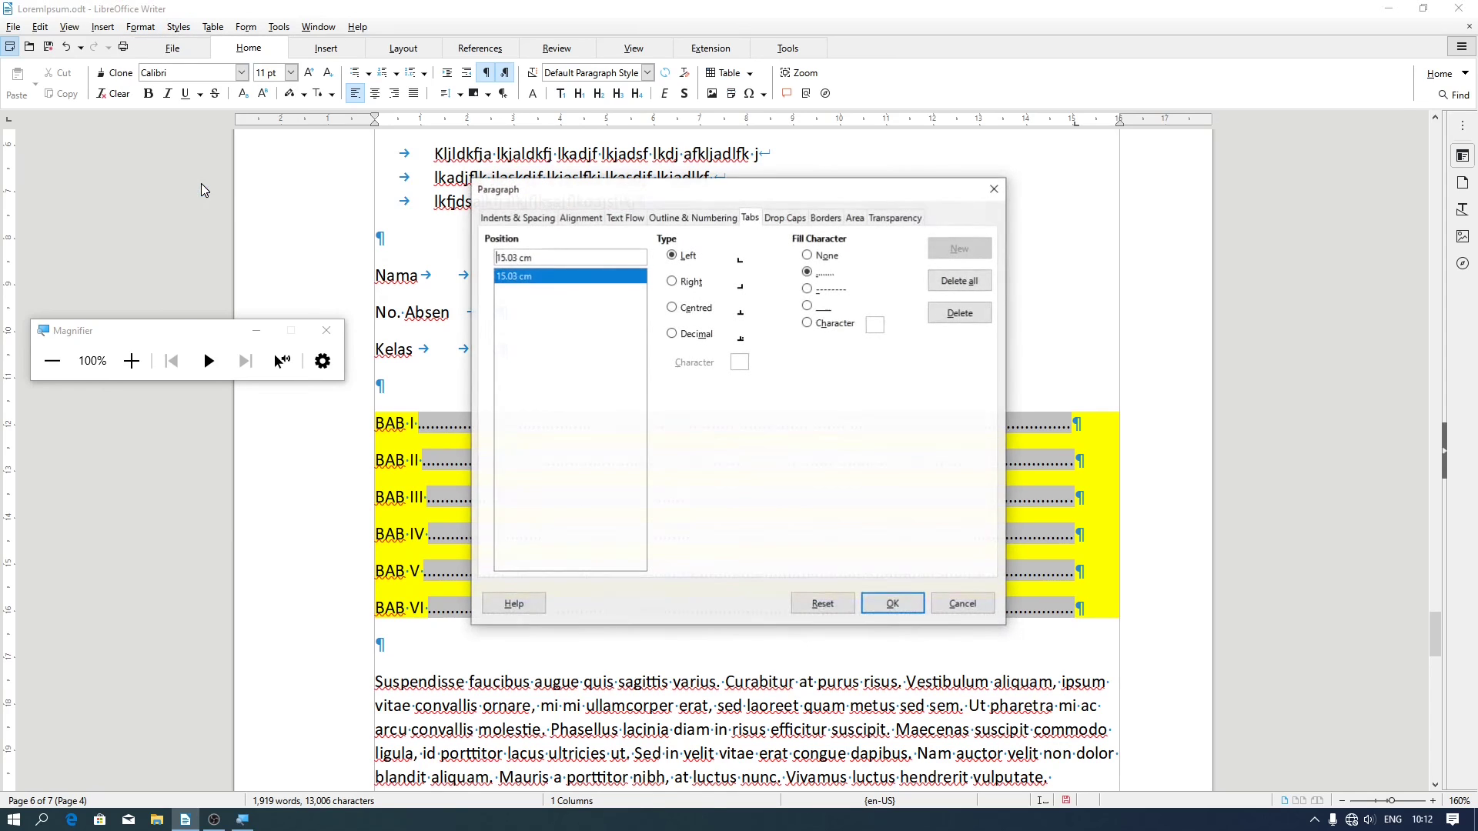
{"action": "left_click", "coordinate": [819, 297]}
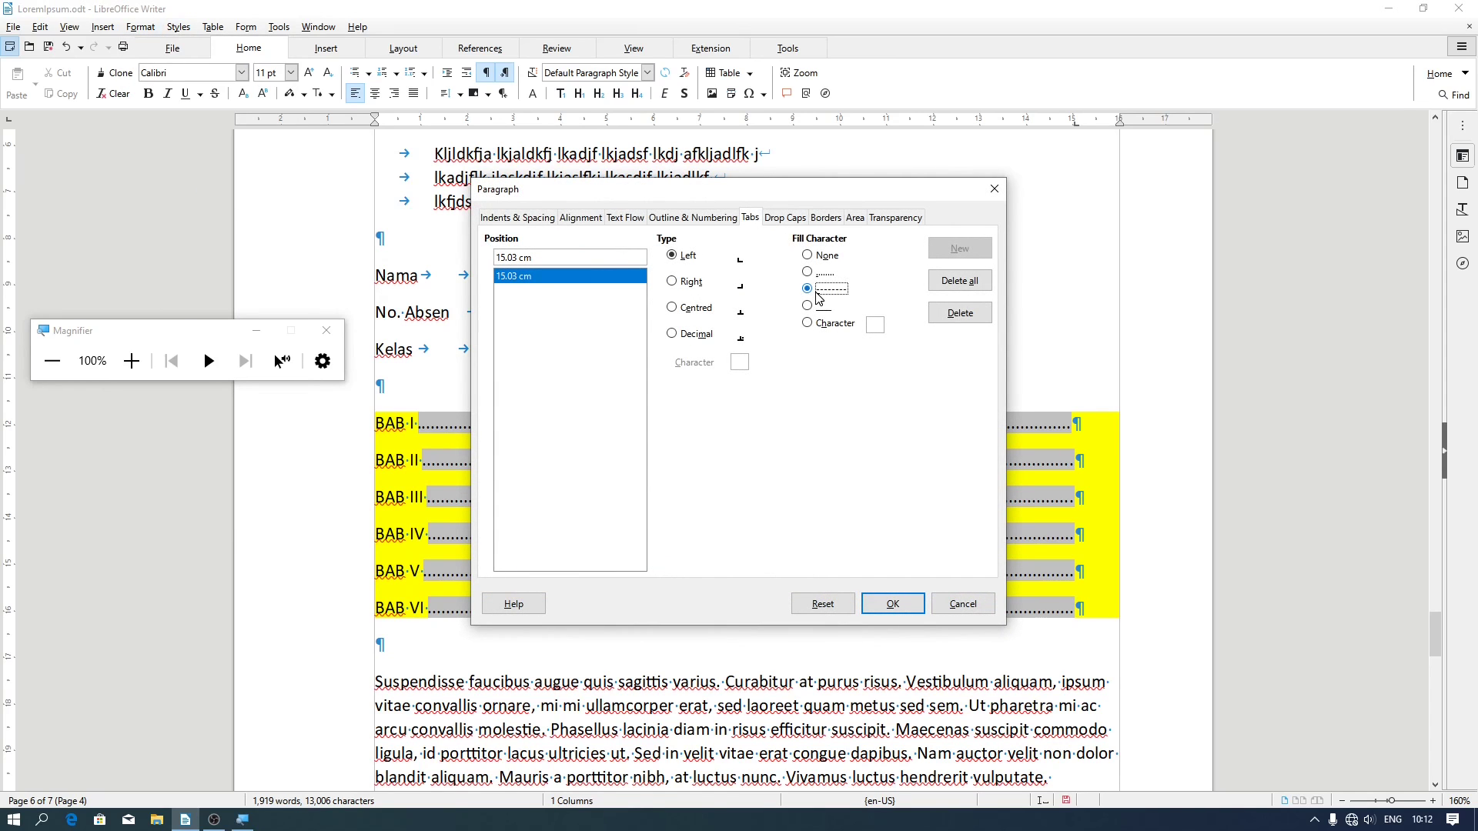
{"action": "left_click", "coordinate": [905, 609]}
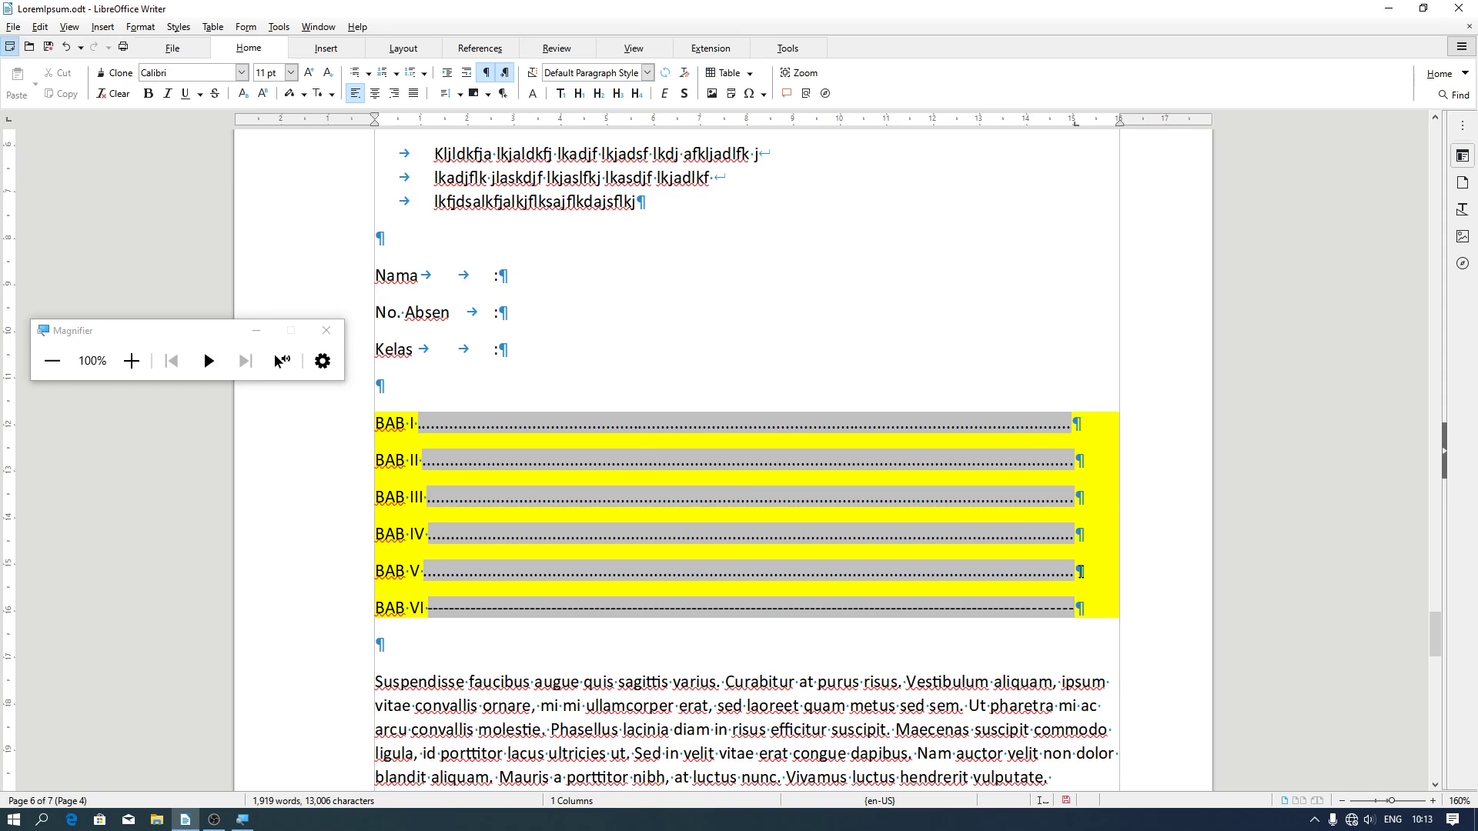
Give the BAB I to BAB V lines a common left tab stop at 15.03 cm
{"action": "left_click_drag", "start_coordinate": [1081, 571], "coordinate": [375, 422]}
{"action": "left_click", "coordinate": [141, 27]}
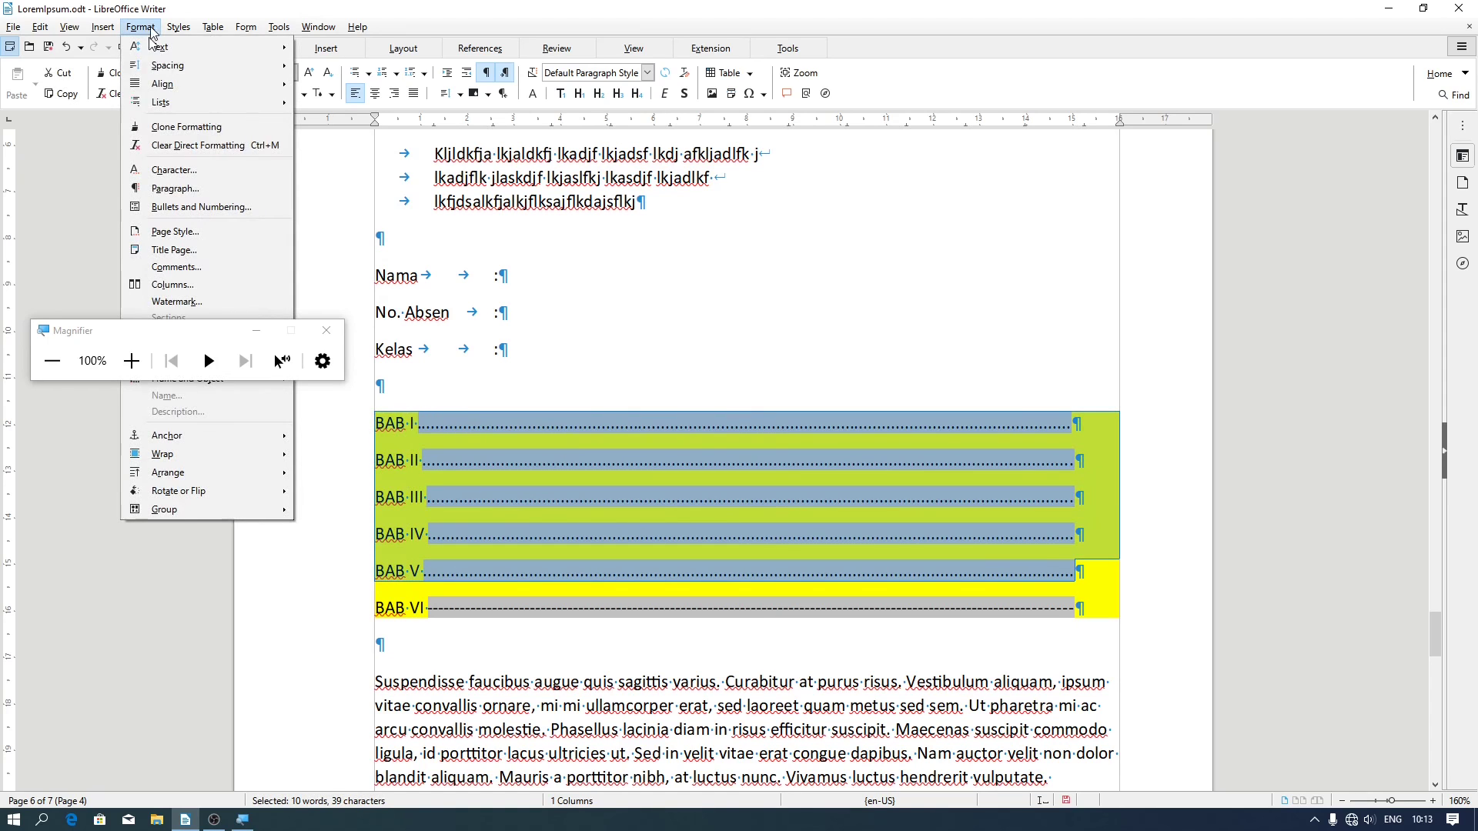
{"action": "left_click", "coordinate": [155, 184]}
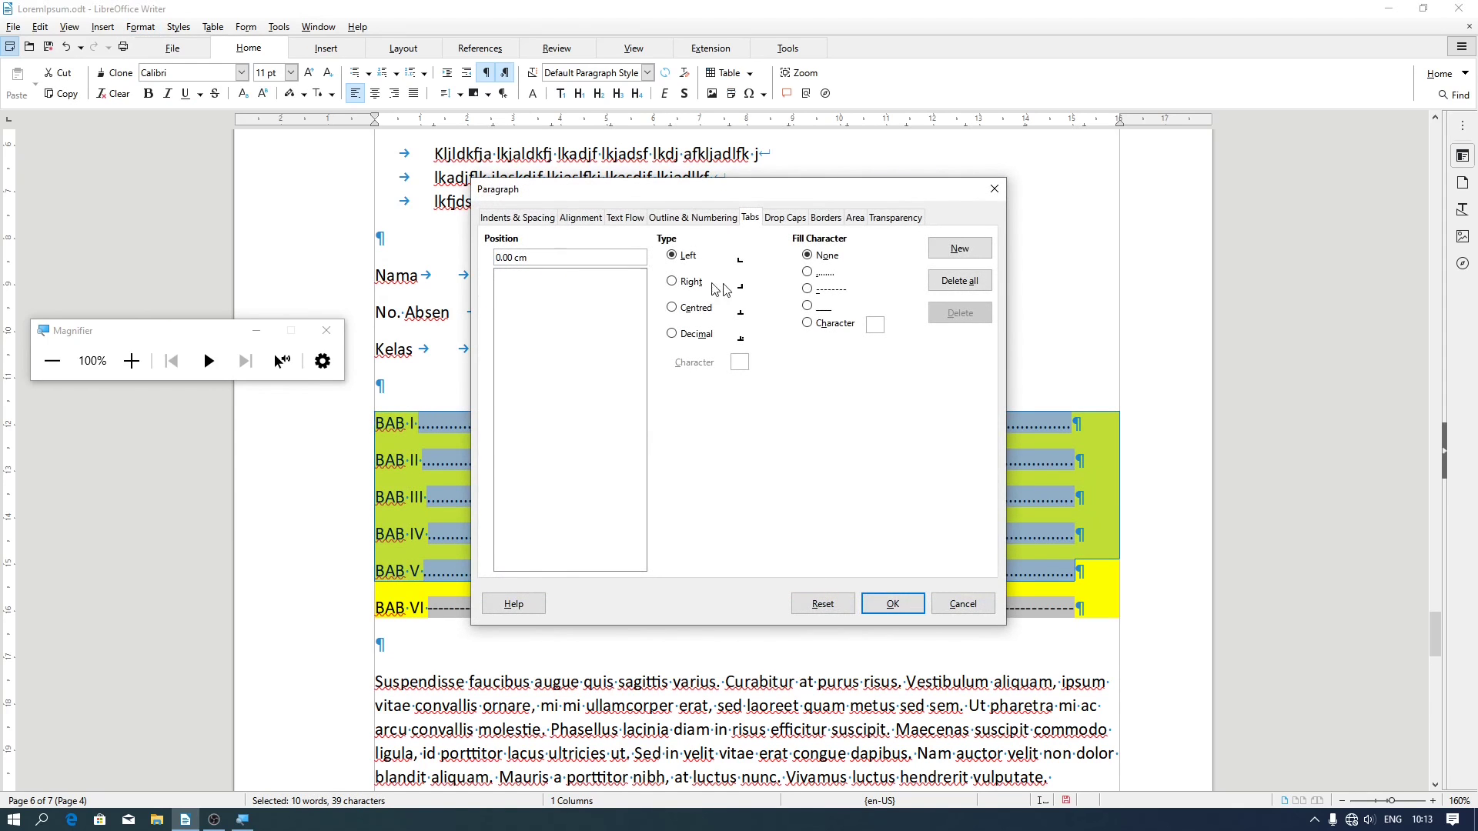
{"action": "left_click", "coordinate": [808, 288]}
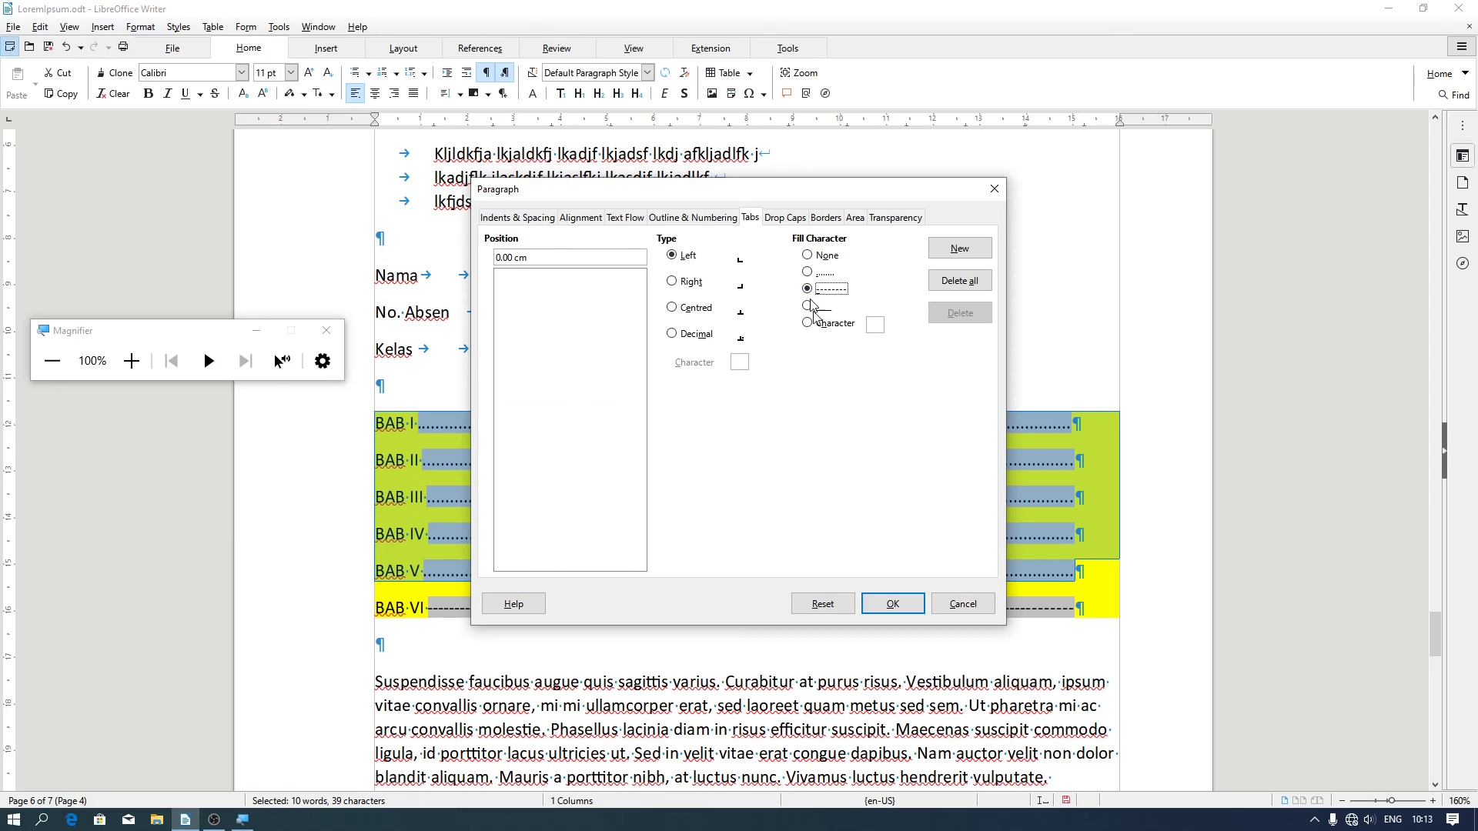
{"action": "left_click", "coordinate": [892, 605]}
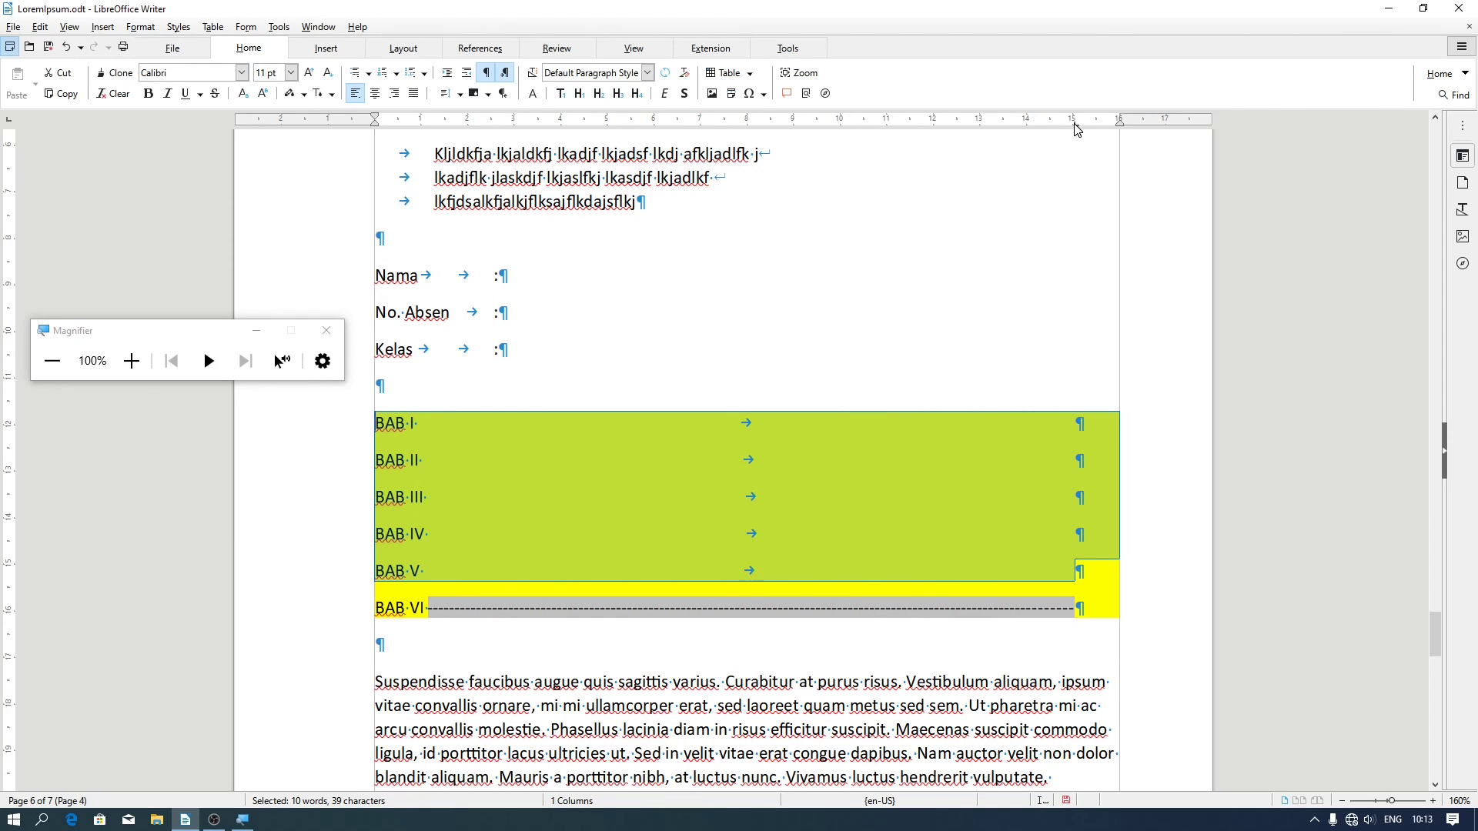
Apply the dashed fill character to the 15.03 cm tab stop of the BAB I to BAB V lines
{"action": "left_click", "coordinate": [133, 33]}
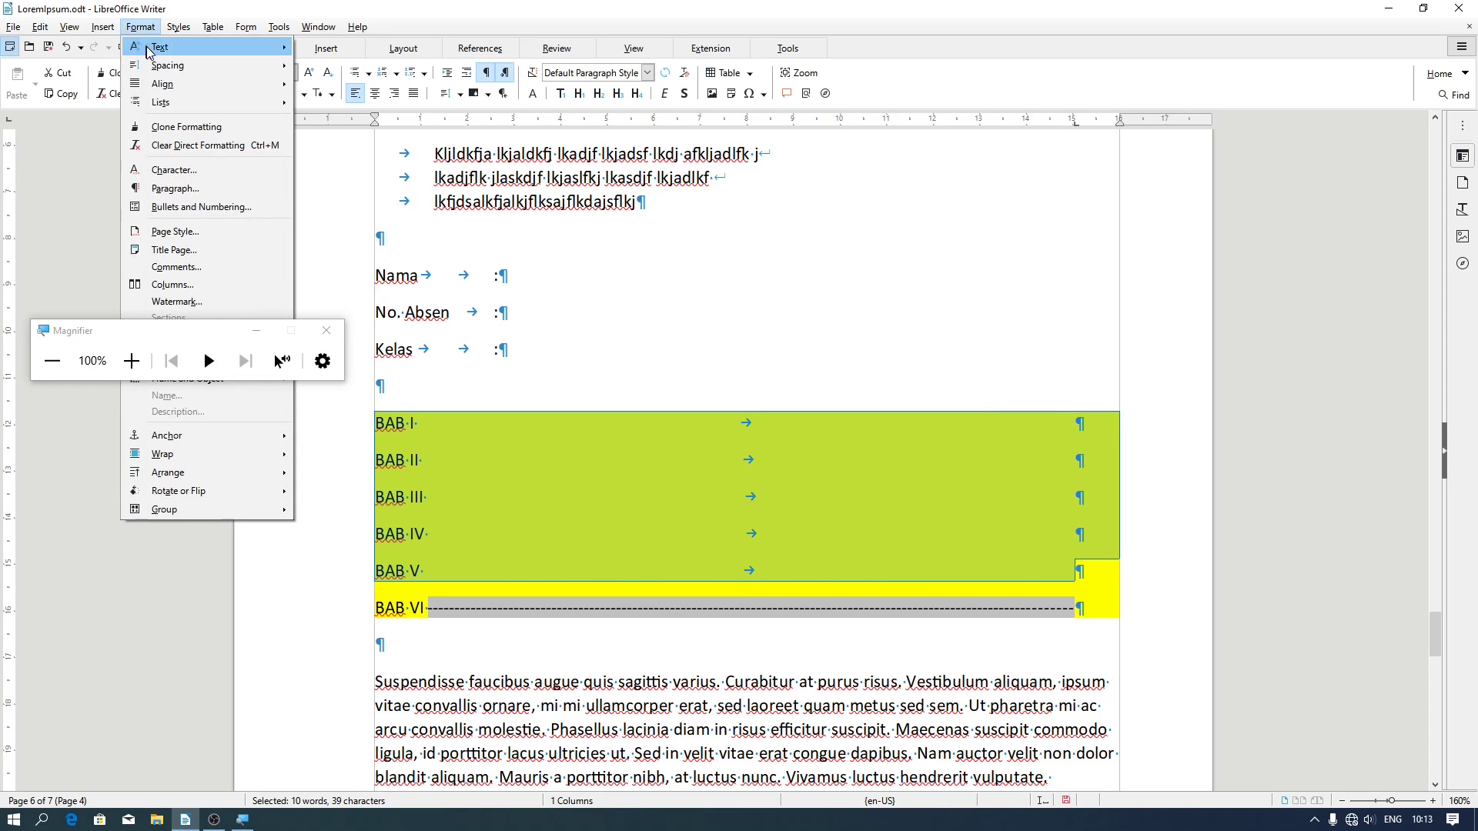
{"action": "left_click", "coordinate": [221, 190]}
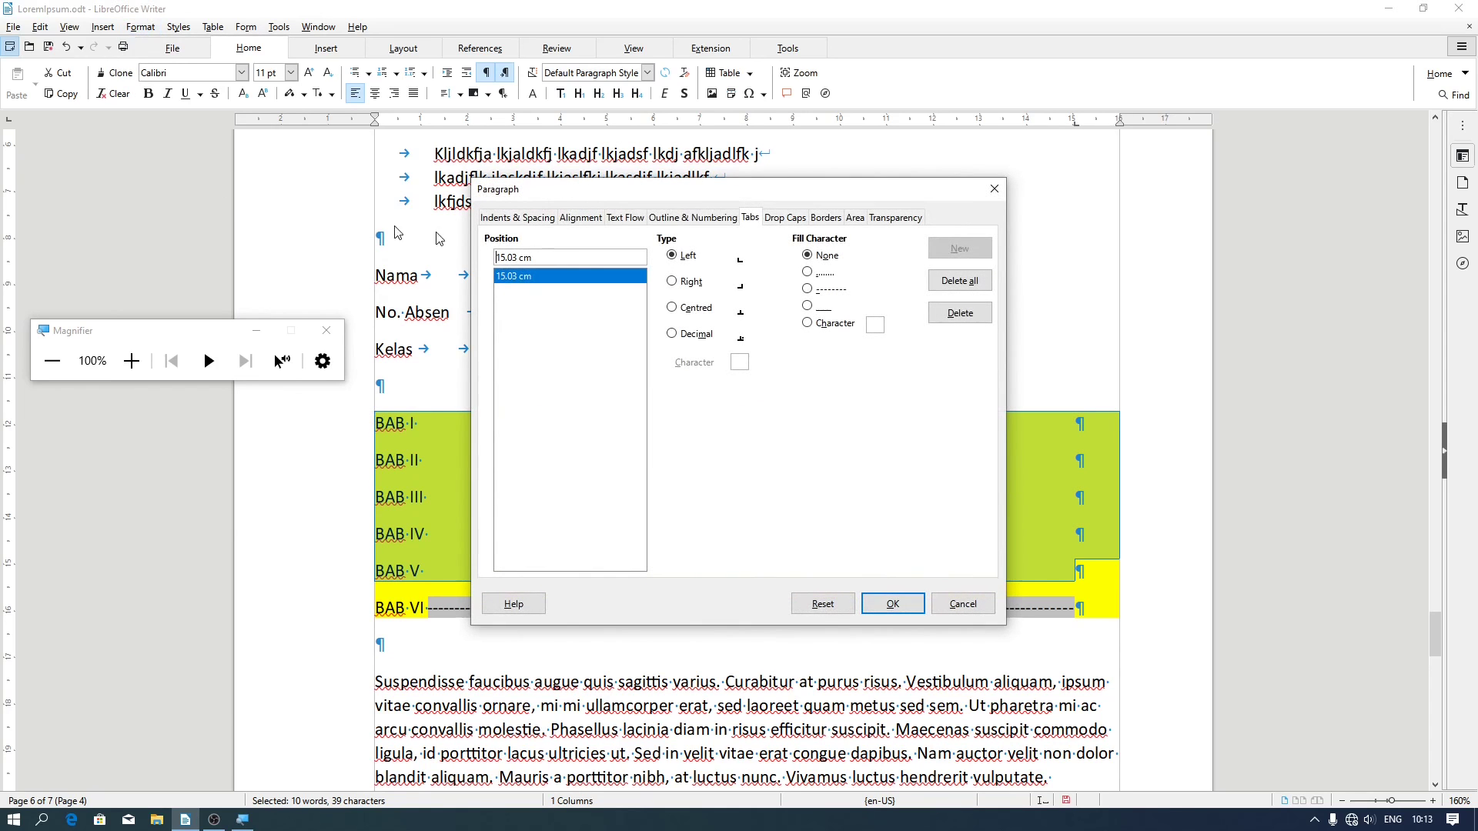
{"action": "left_click", "coordinate": [807, 288]}
{"action": "left_click", "coordinate": [893, 604]}
{"action": "left_click", "coordinate": [1104, 604]}
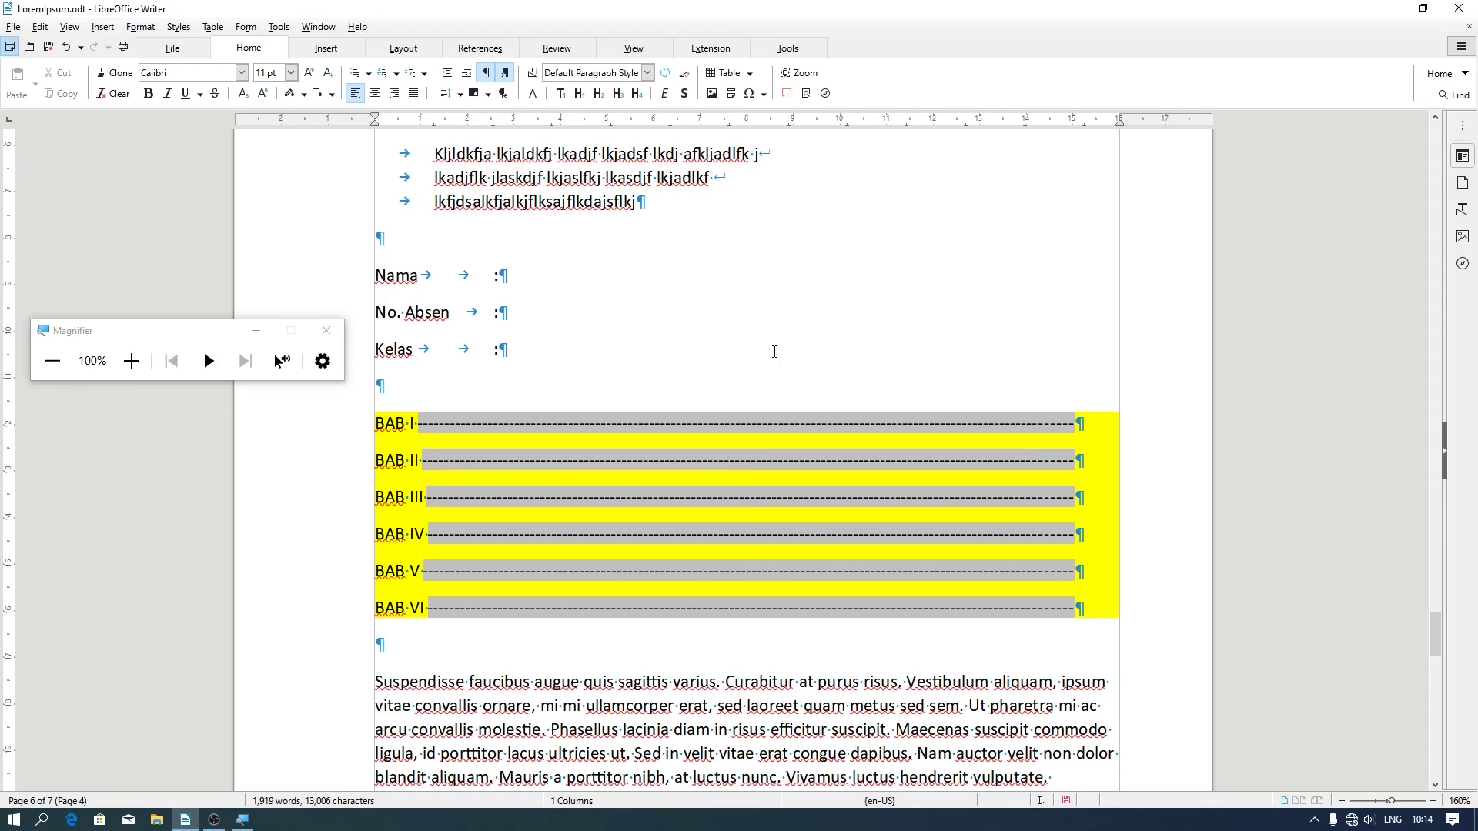
Align the colons of the Nama, No. Absen and Kelas lines with one tab each at a 2.50 cm left tab stop
{"action": "left_click_drag", "start_coordinate": [774, 351], "coordinate": [376, 277]}
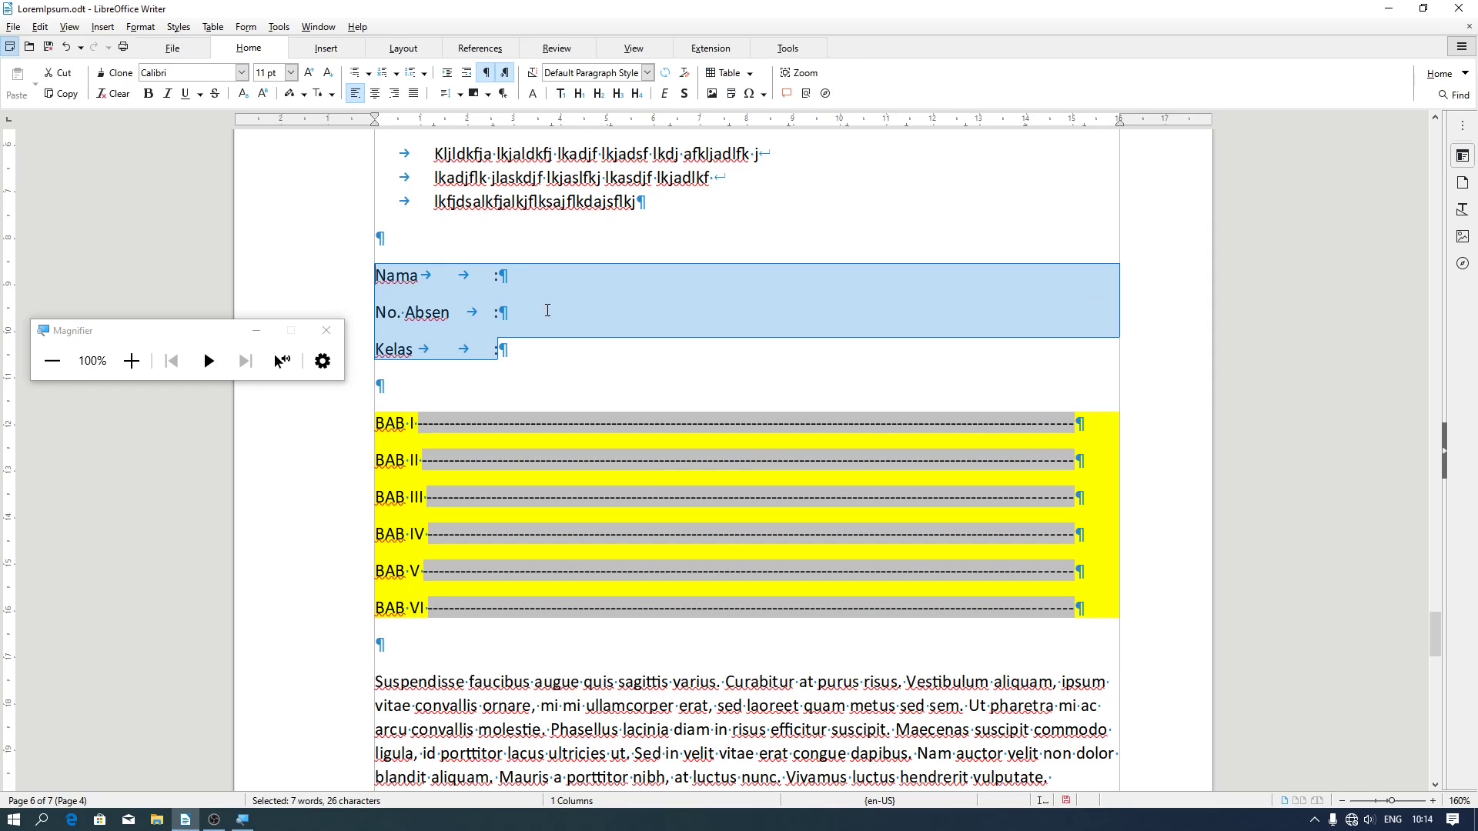
{"action": "left_click", "coordinate": [494, 124]}
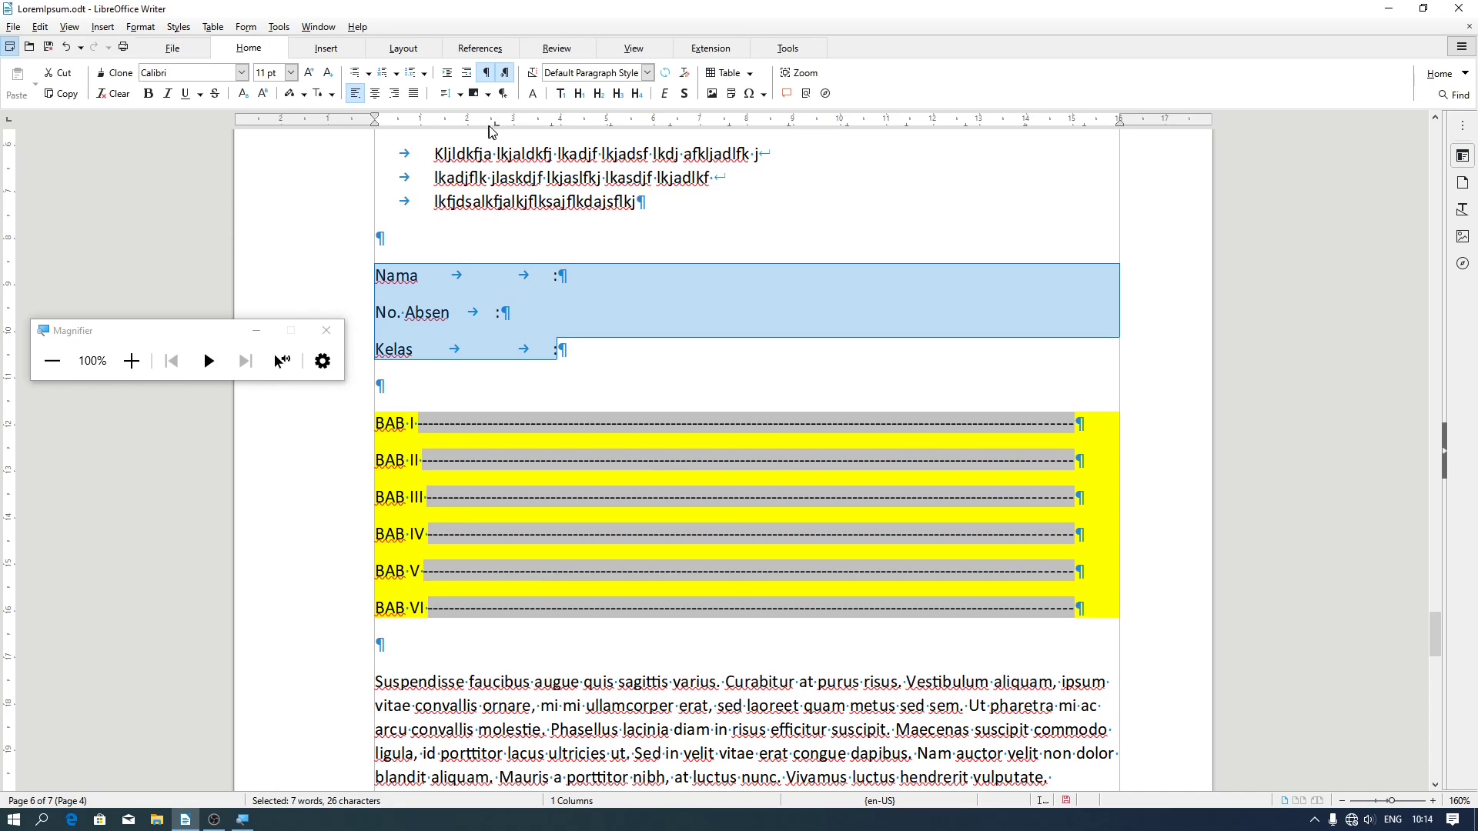
{"action": "left_click_drag", "start_coordinate": [497, 130], "coordinate": [493, 129]}
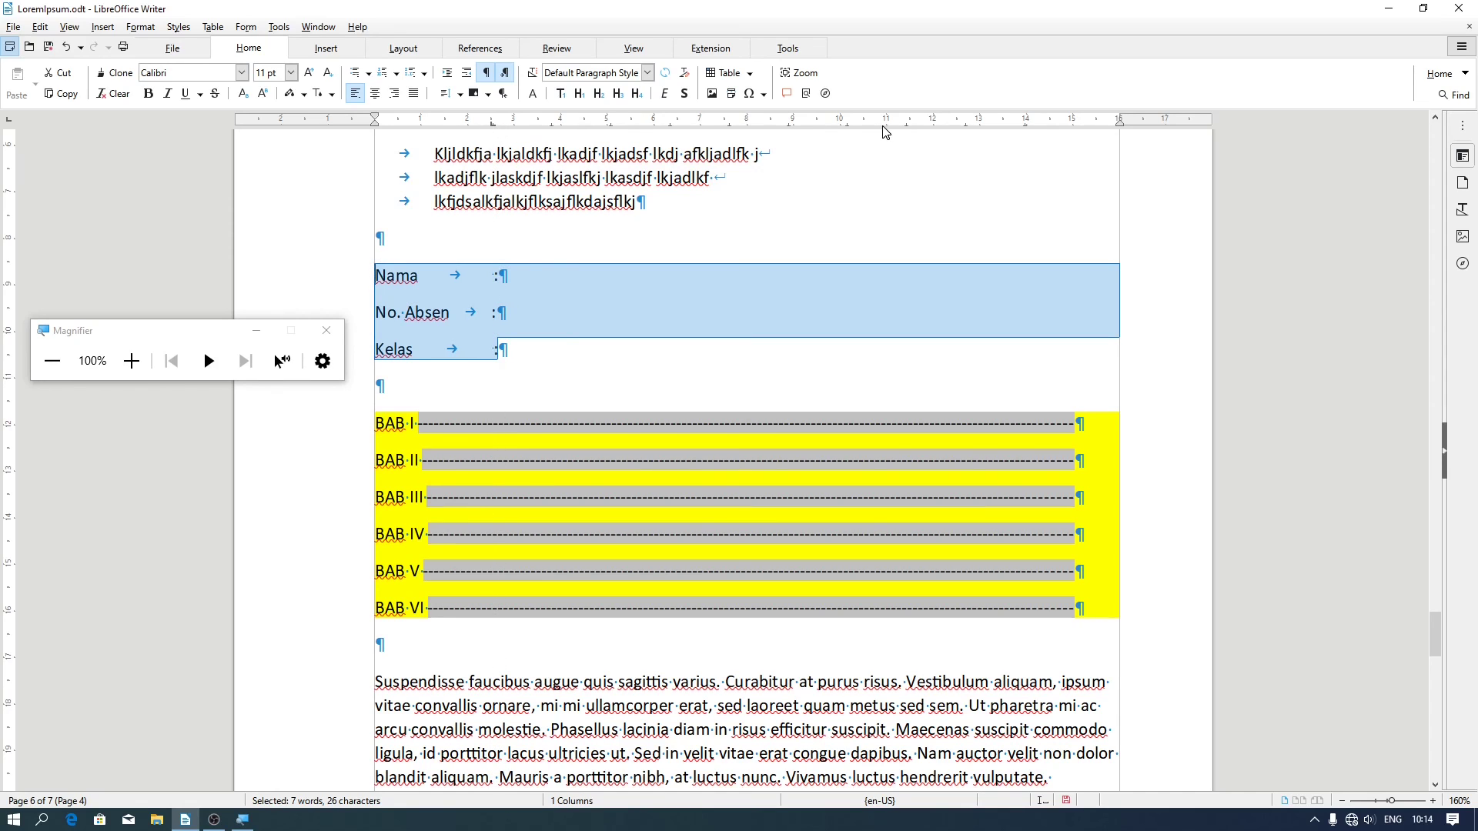
Add a left tab stop at 13.99 cm to the Nama, No. Absen and Kelas lines, with a tab after each colon and no extra colons
{"action": "left_click", "coordinate": [1027, 124]}
{"action": "left_click", "coordinate": [548, 344]}
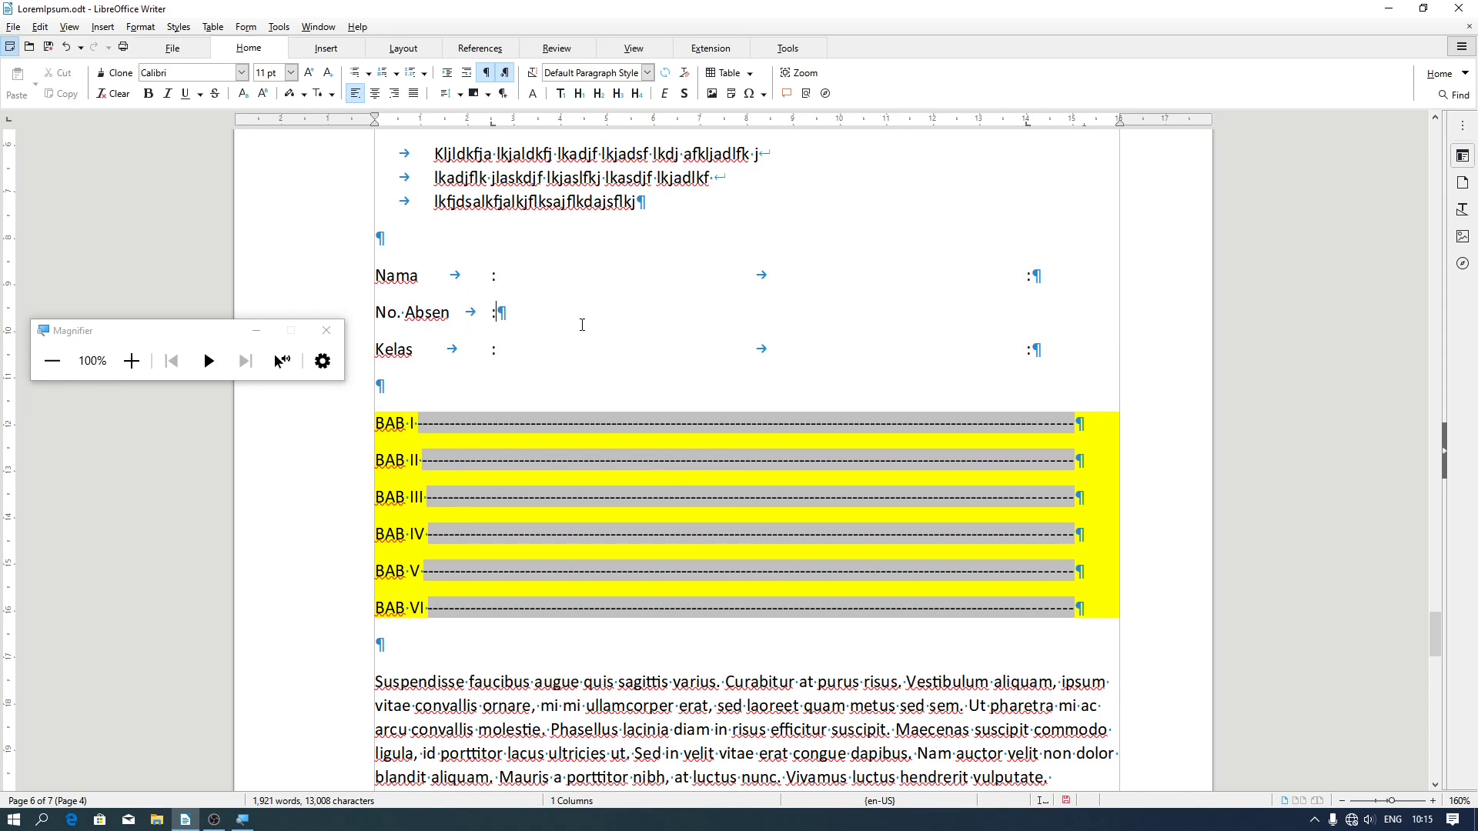
{"action": "key", "text": "Tab"}
{"action": "left_click", "coordinate": [1048, 337]}
{"action": "key", "text": "BackSpace"}
{"action": "key", "text": "Up"}
{"action": "key", "text": "BackSpace"}
Set dotted fill on the 13.99 cm tab stop of the Nama, No. Absen and Kelas lines
{"action": "left_click_drag", "start_coordinate": [1047, 350], "coordinate": [349, 270]}
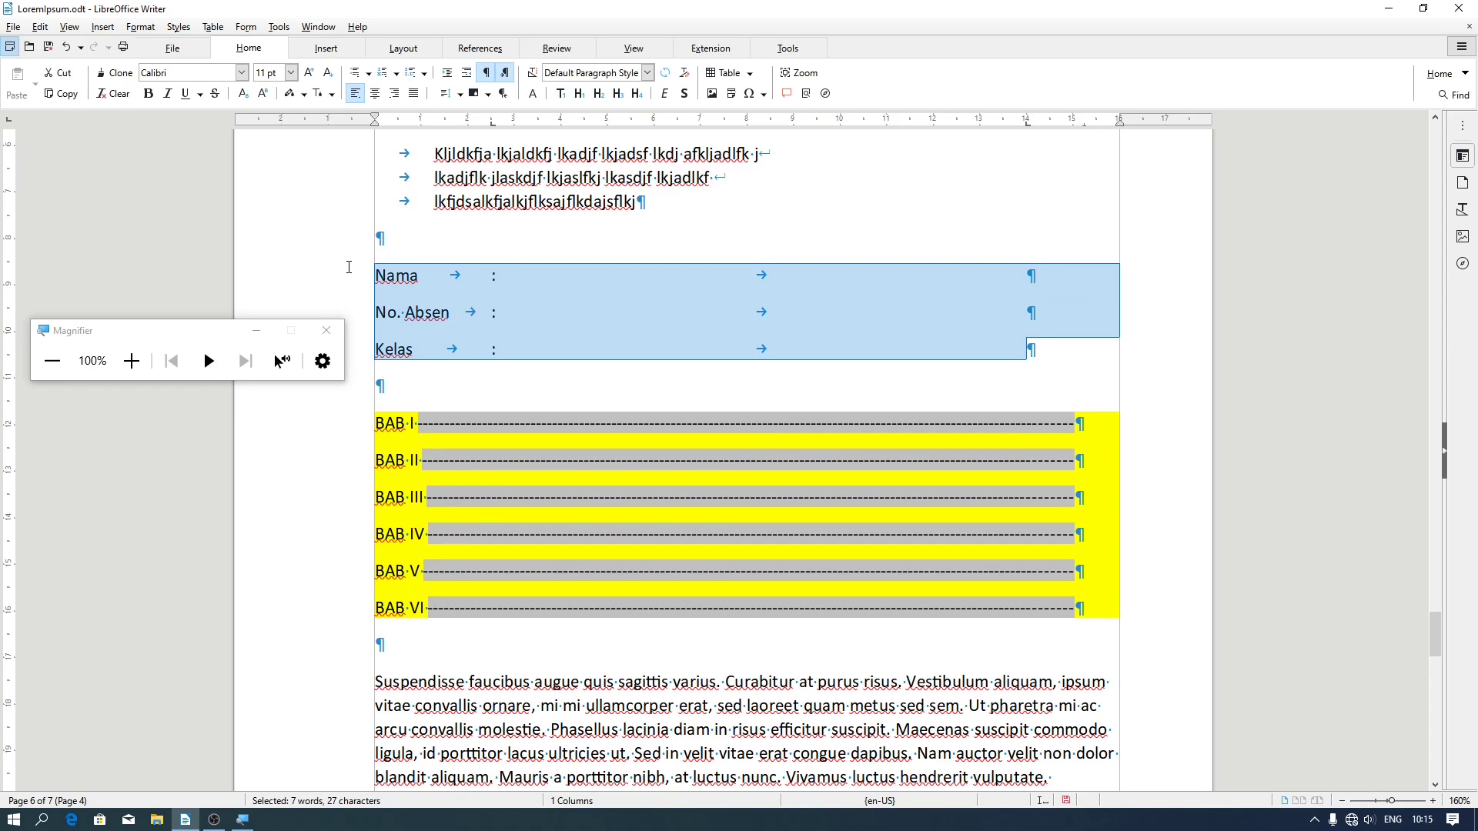
{"action": "left_click", "coordinate": [146, 28]}
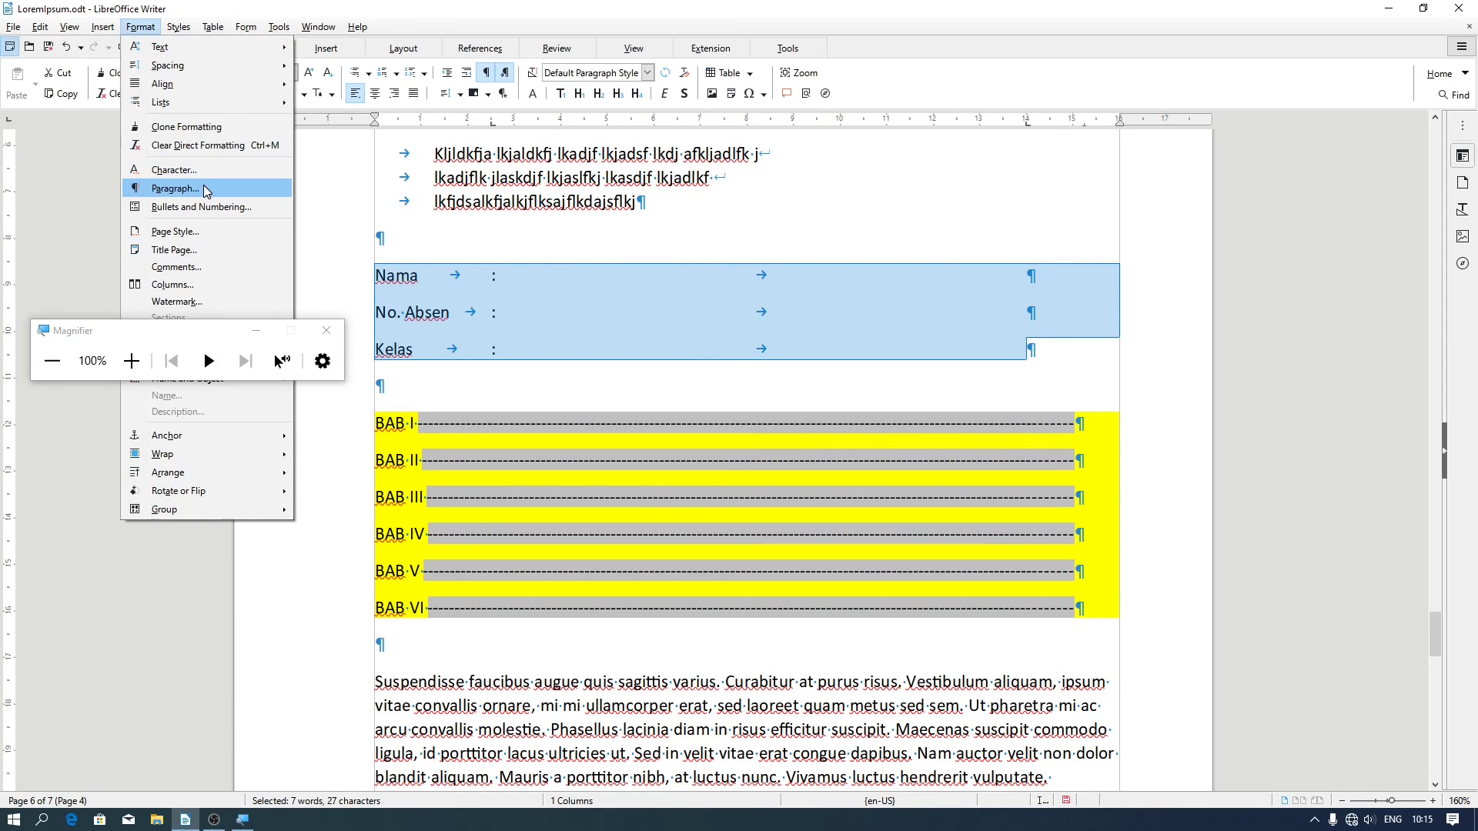
{"action": "left_click", "coordinate": [205, 189]}
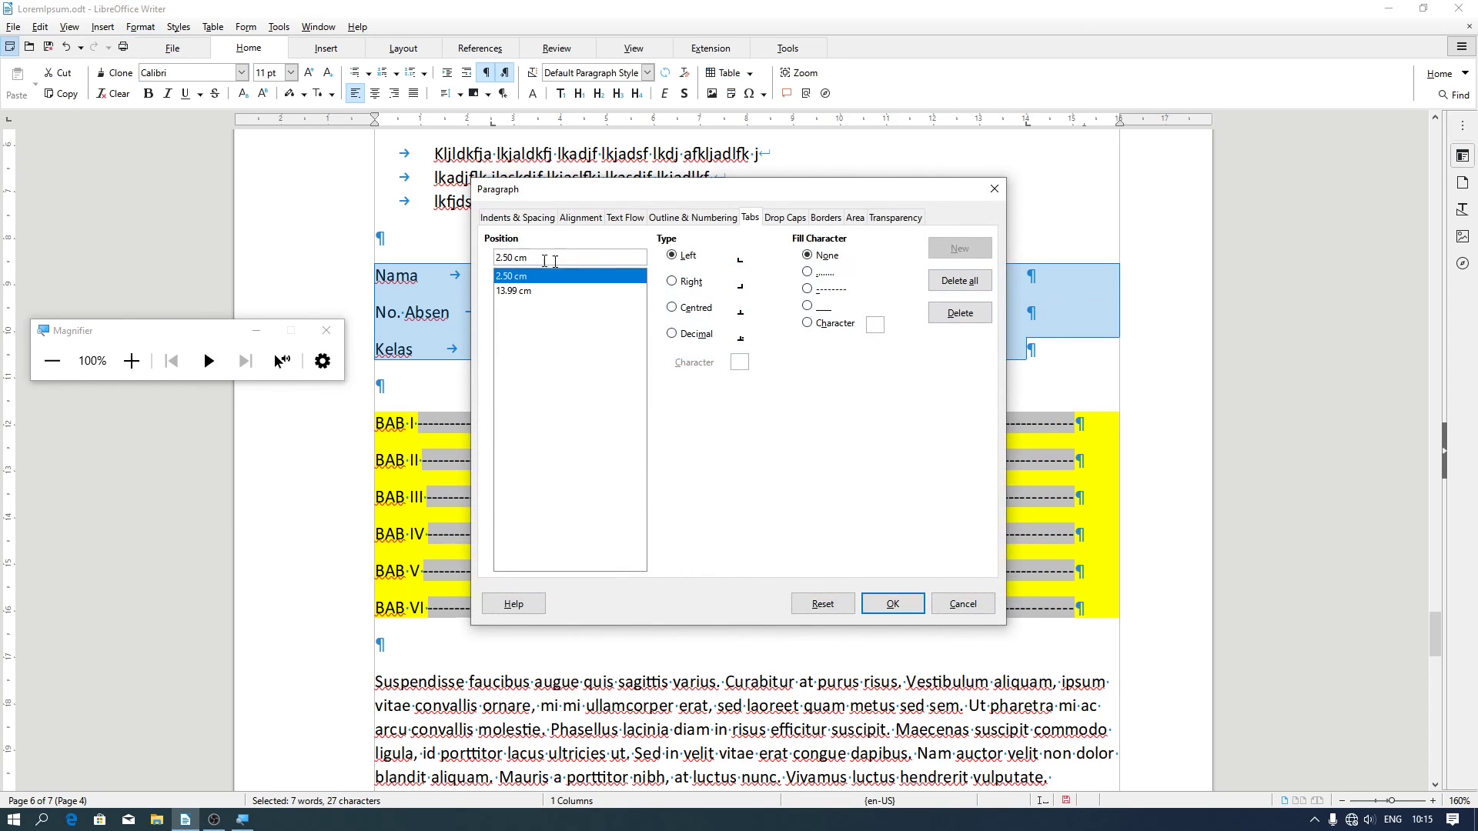
{"action": "left_click", "coordinate": [519, 291]}
{"action": "left_click_drag", "start_coordinate": [714, 189], "coordinate": [630, 410]}
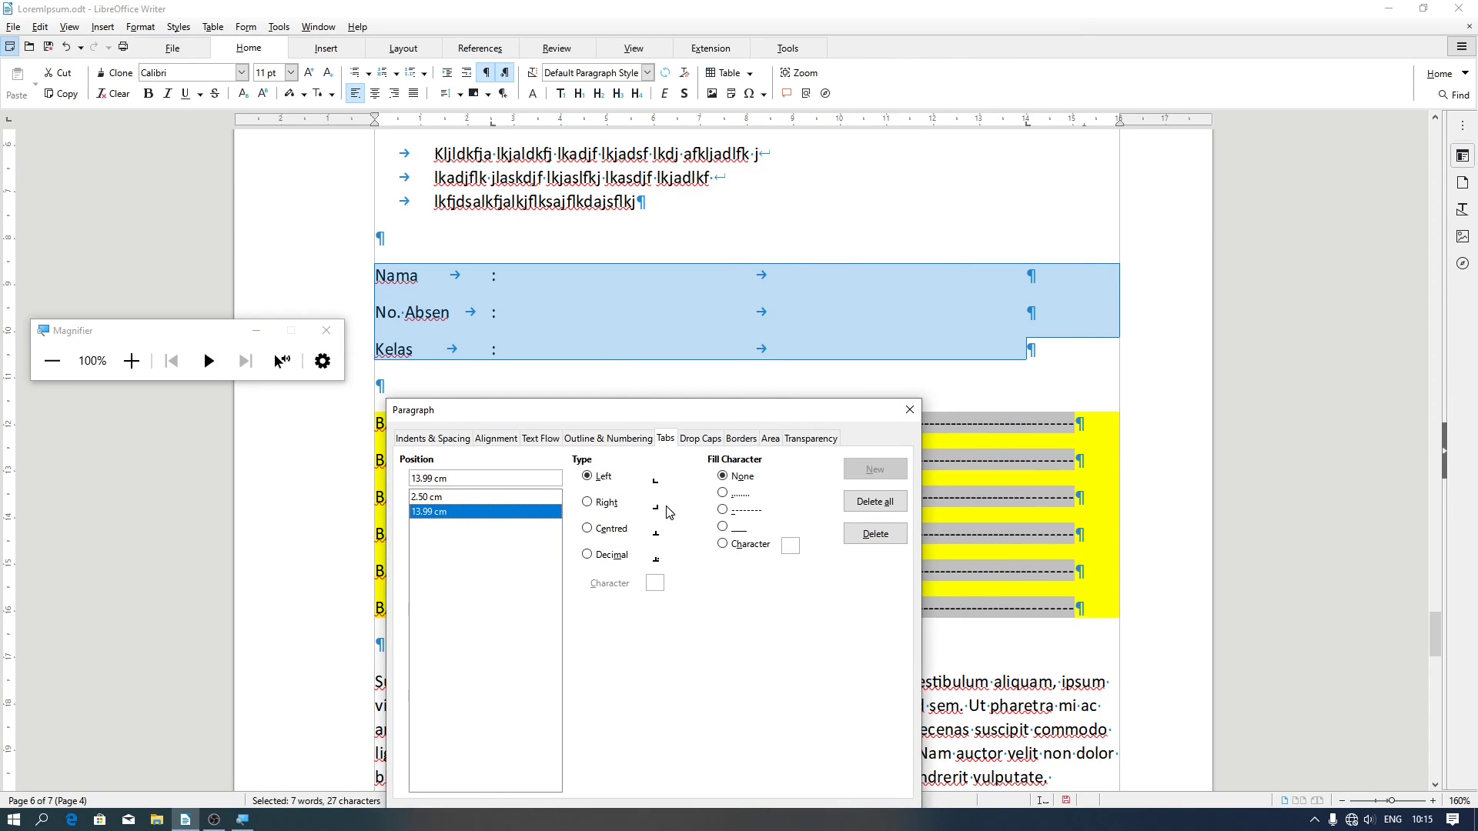
{"action": "left_click", "coordinate": [736, 493]}
{"action": "left_click_drag", "start_coordinate": [753, 415], "coordinate": [681, 163]}
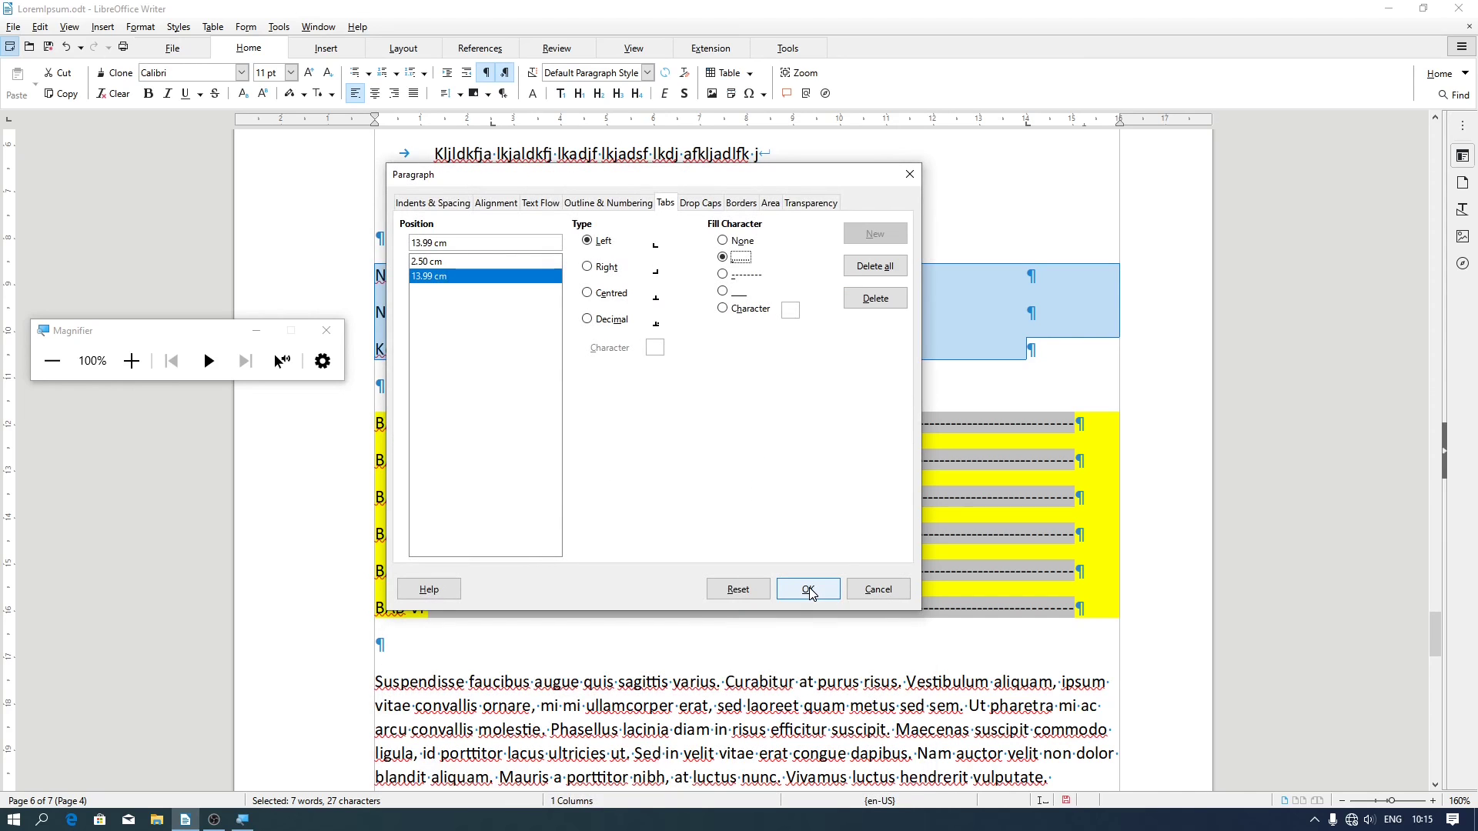
{"action": "left_click", "coordinate": [811, 588]}
{"action": "left_click", "coordinate": [748, 320]}
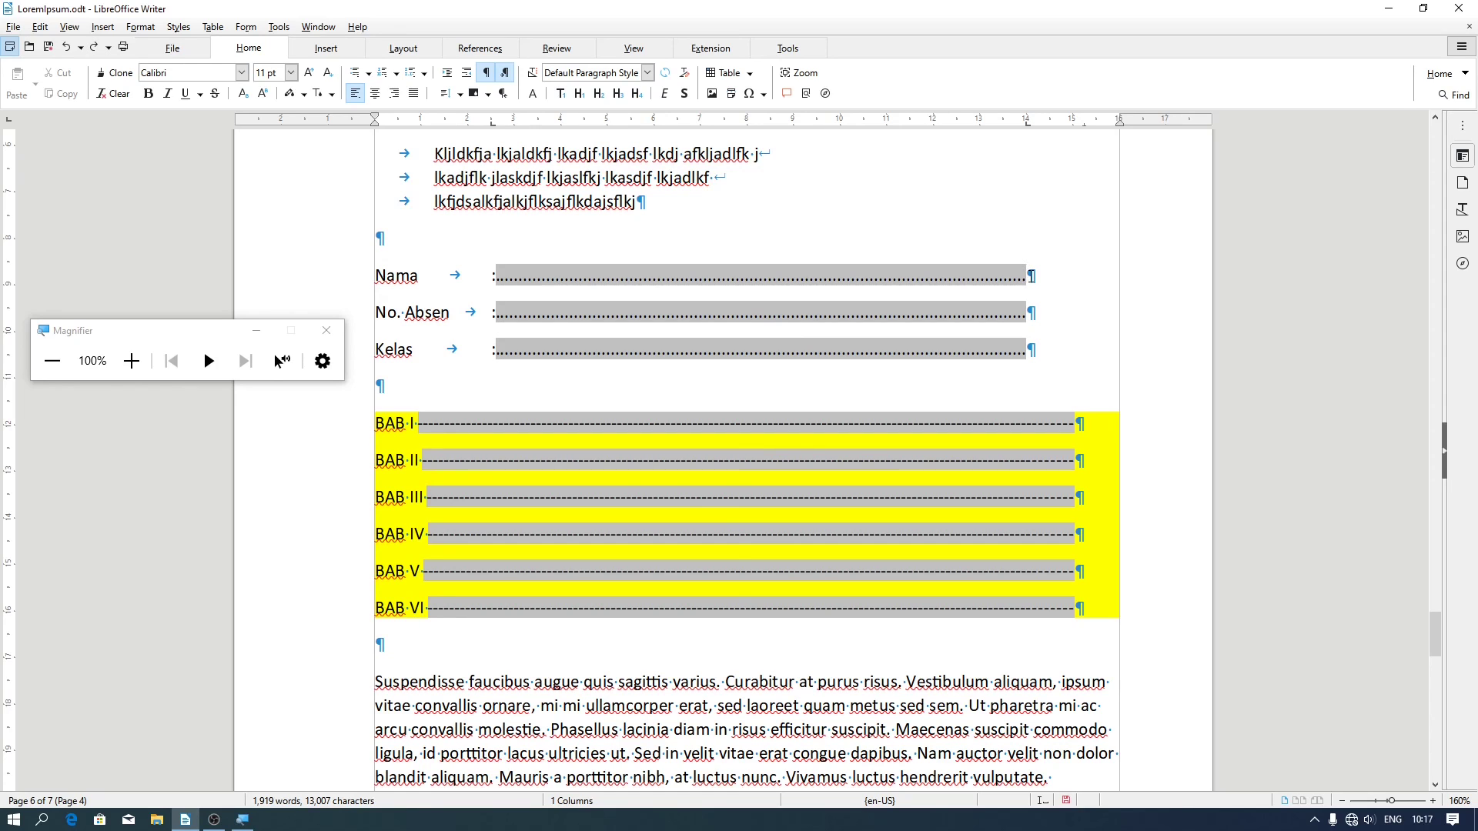
Use "+" as the custom fill character for the 13.99 cm tab stop on the Nama line
{"action": "left_click", "coordinate": [140, 27]}
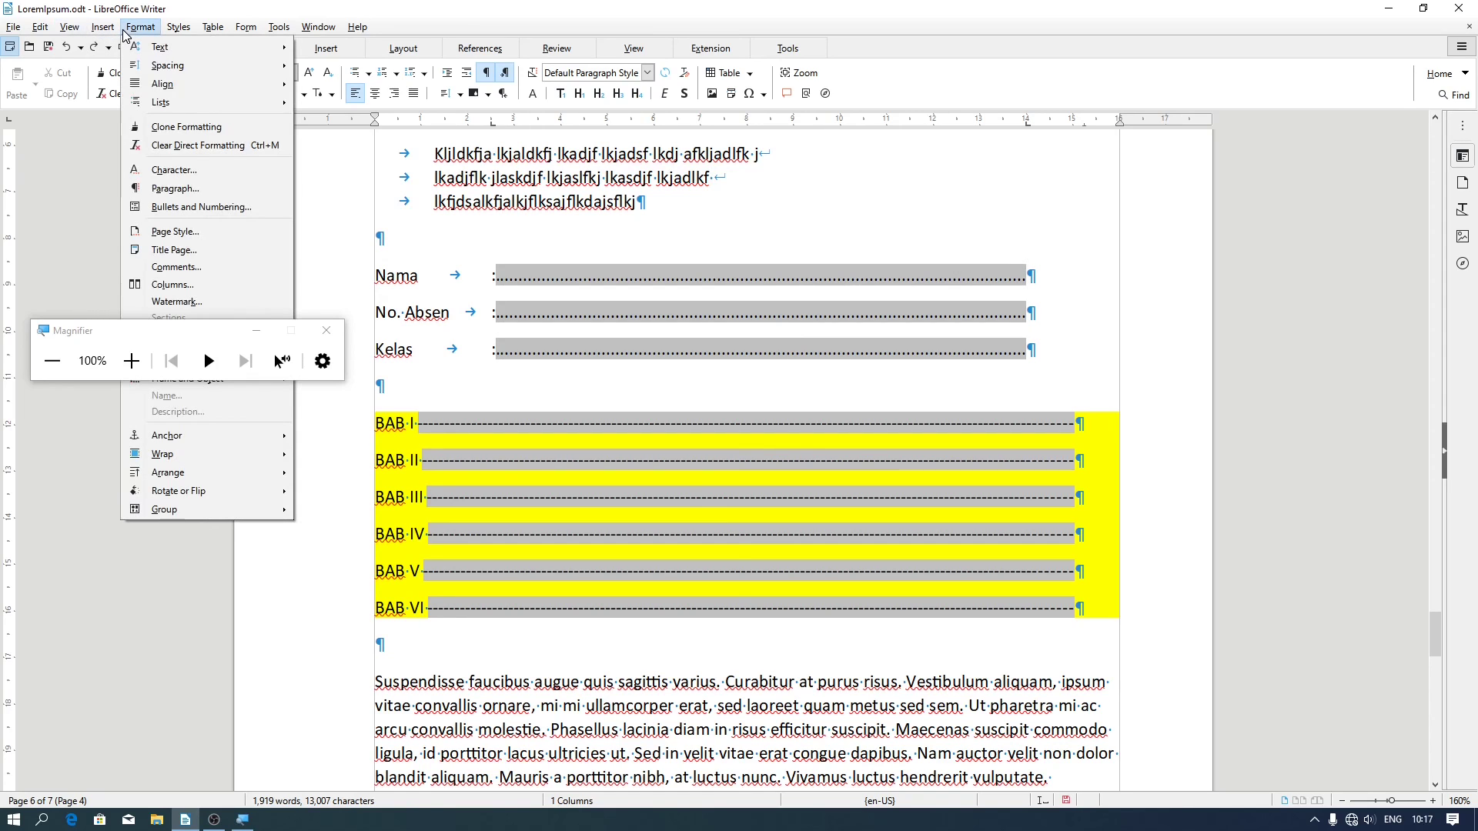
{"action": "left_click", "coordinate": [190, 194]}
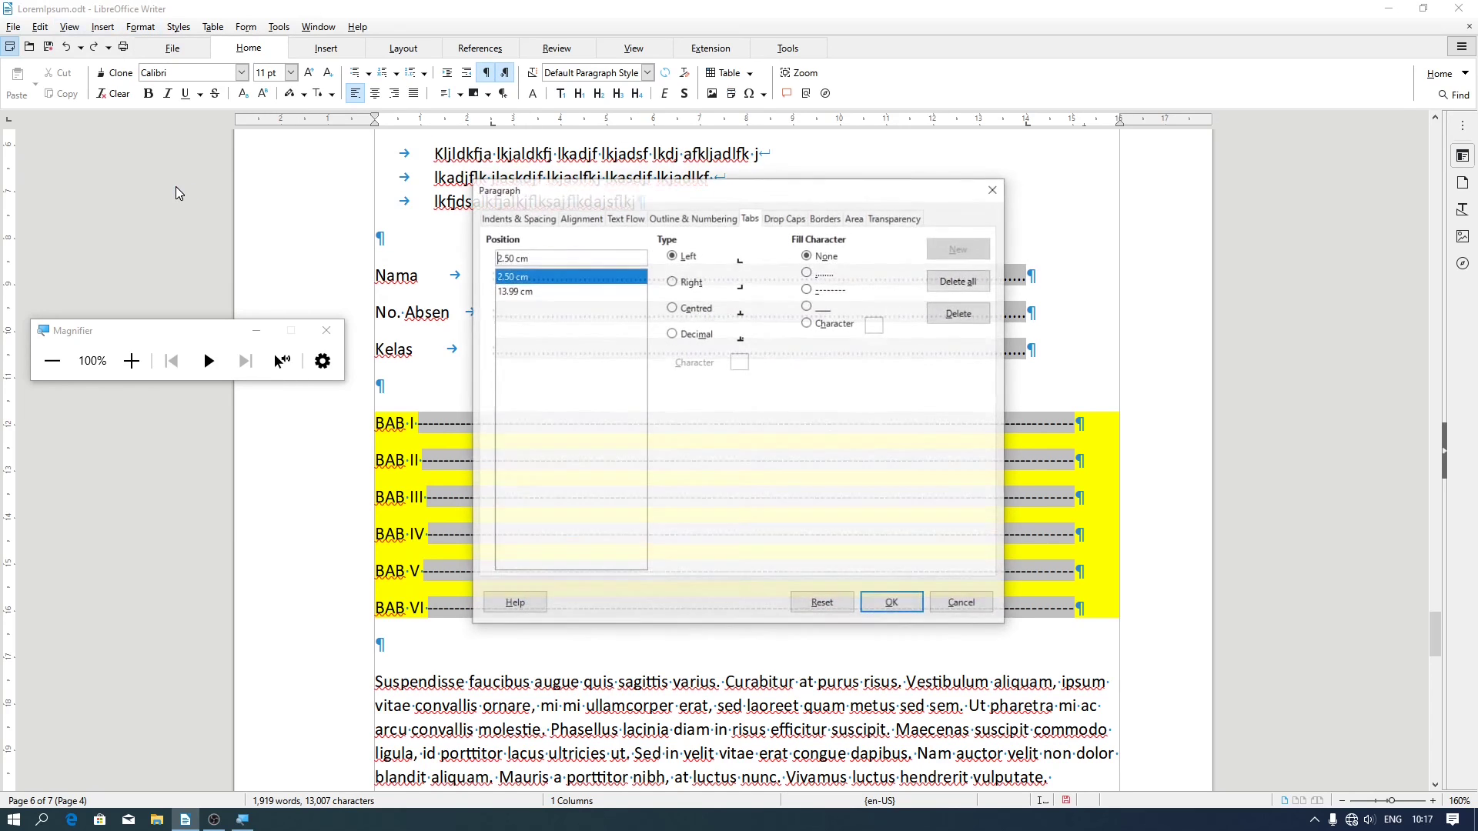
{"action": "left_click", "coordinate": [512, 291]}
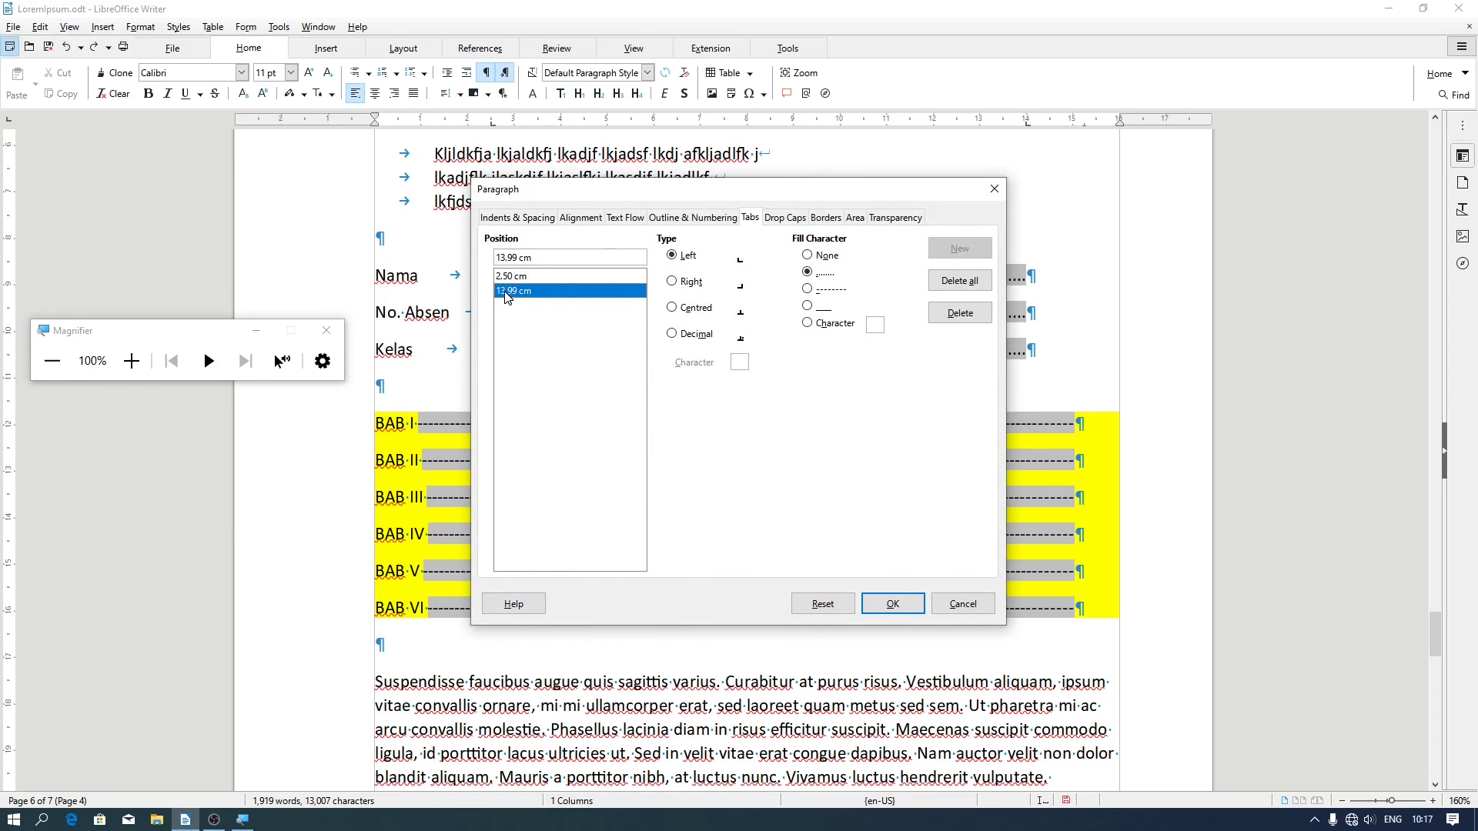
{"action": "left_click_drag", "start_coordinate": [758, 192], "coordinate": [900, 374]}
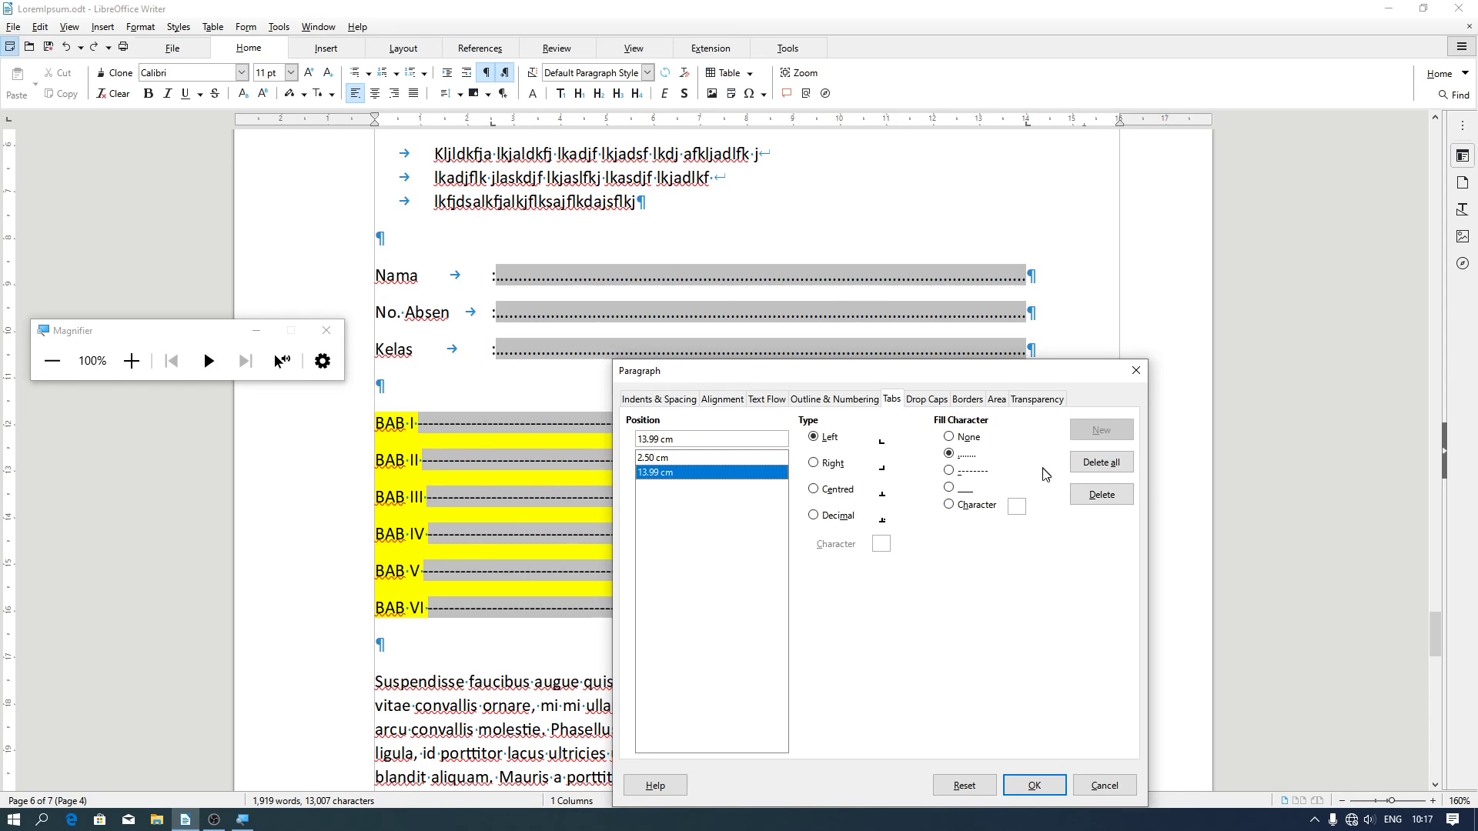
{"action": "left_click", "coordinate": [976, 506]}
{"action": "left_click", "coordinate": [1021, 505]}
{"action": "left_click", "coordinate": [1034, 785]}
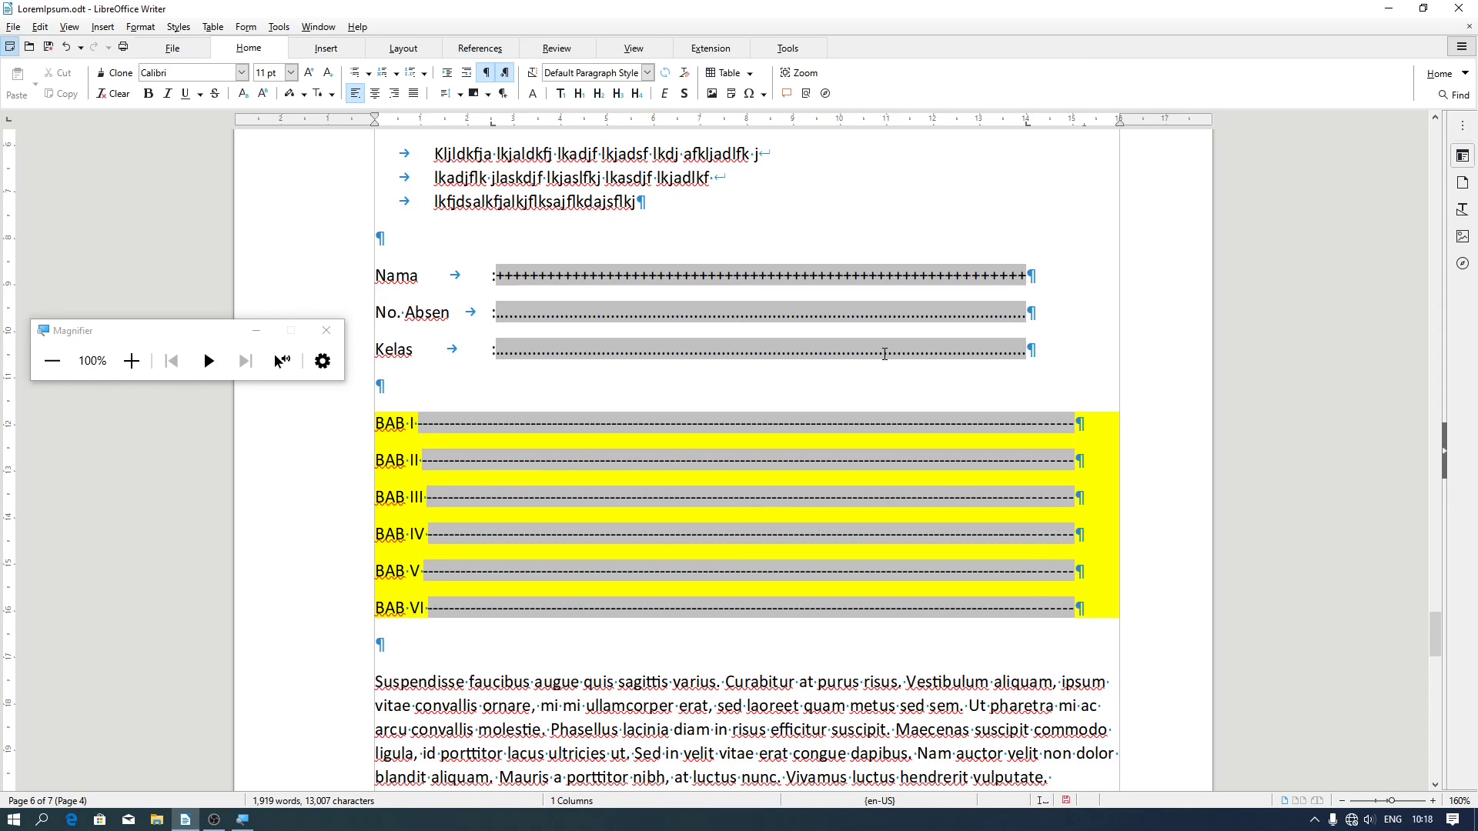
Add a "NAMA" line below the Nama line, with a tabbed colon and a "+" tab leader after it
{"action": "key", "text": "Return"}
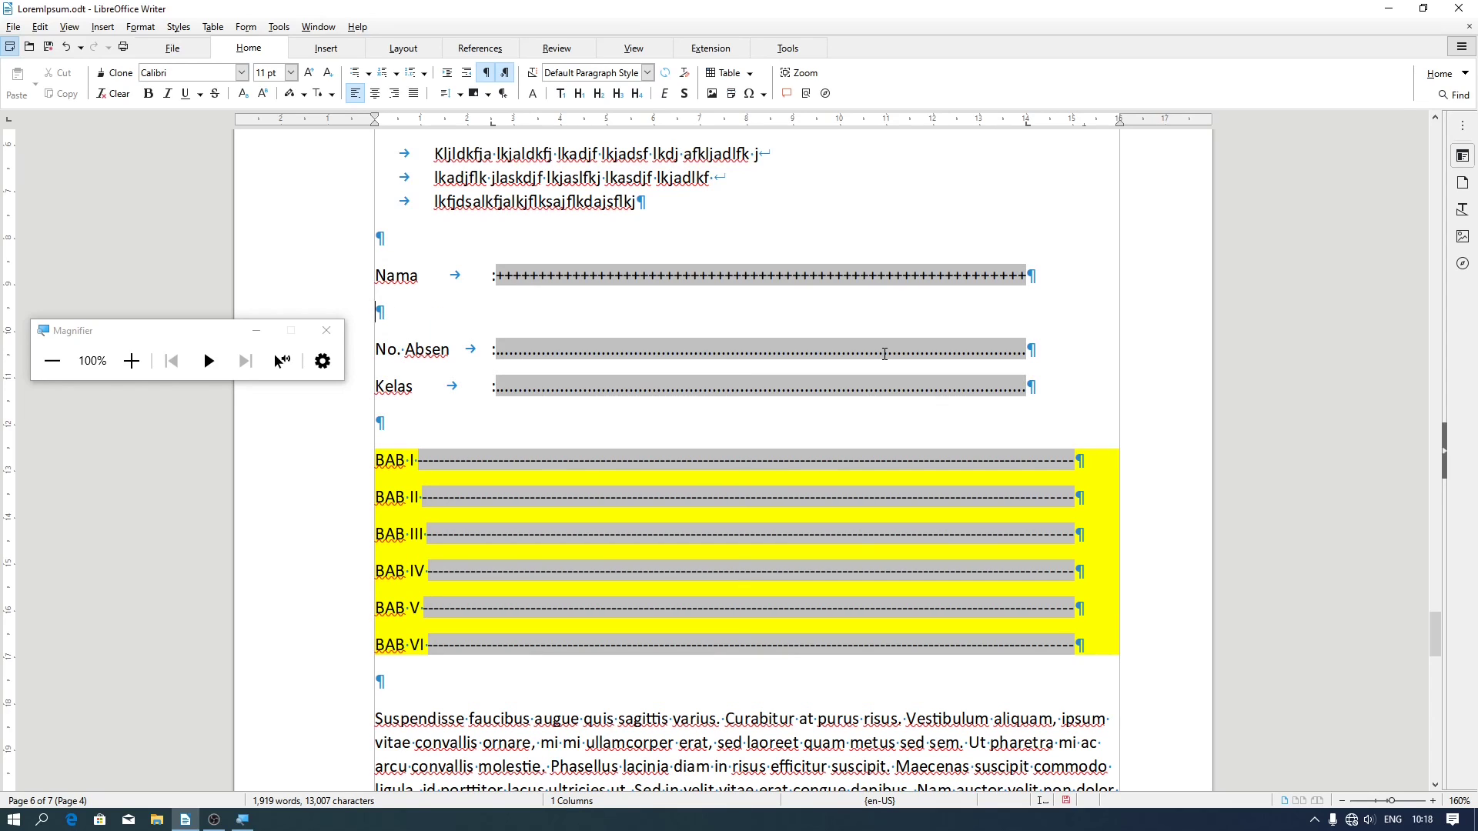
{"action": "type", "text": "NAMA"}
{"action": "key", "text": "Tab"}
{"action": "type", "text": ":"}
{"action": "key", "text": "Tab"}
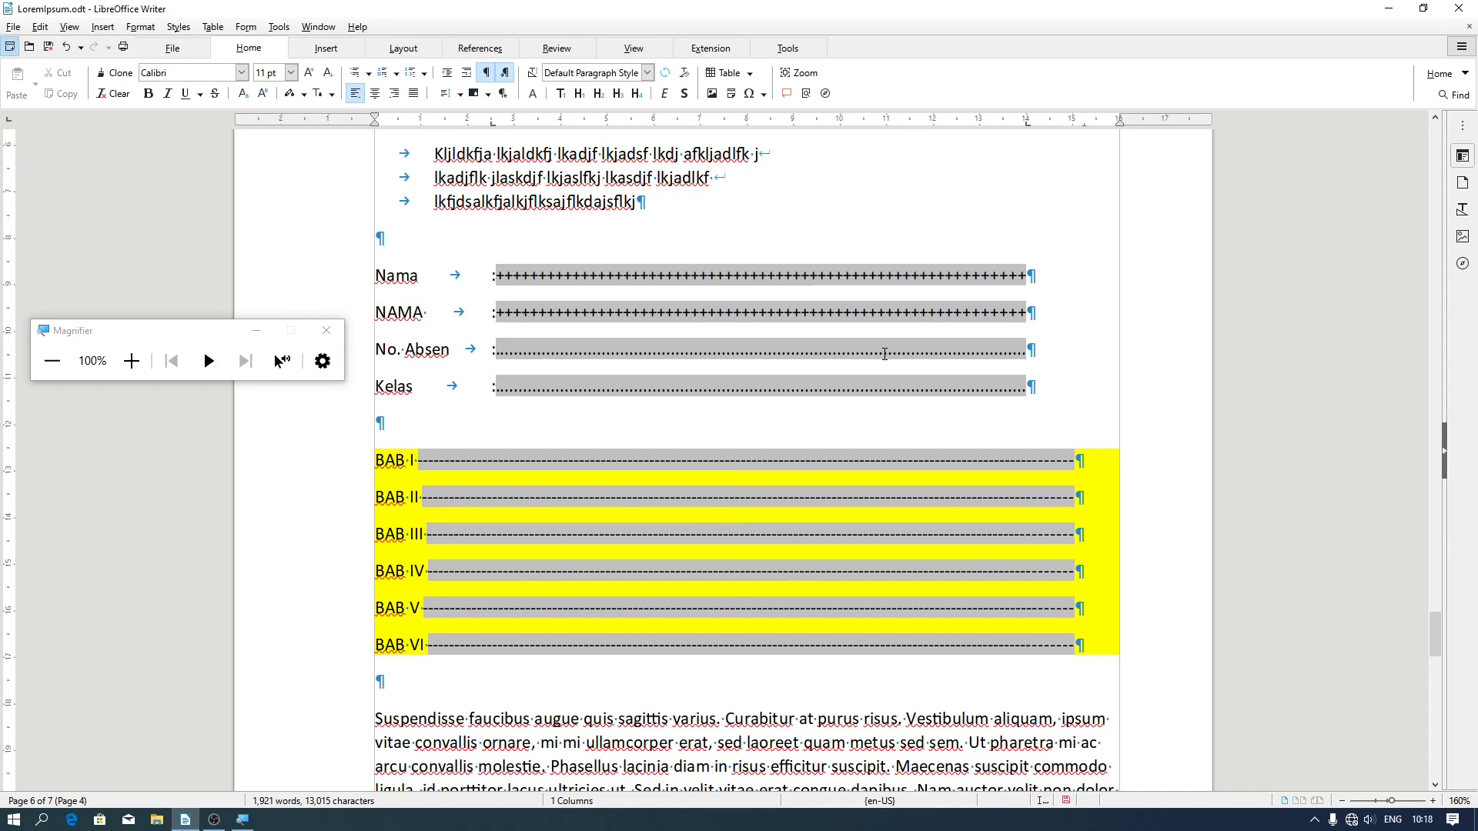